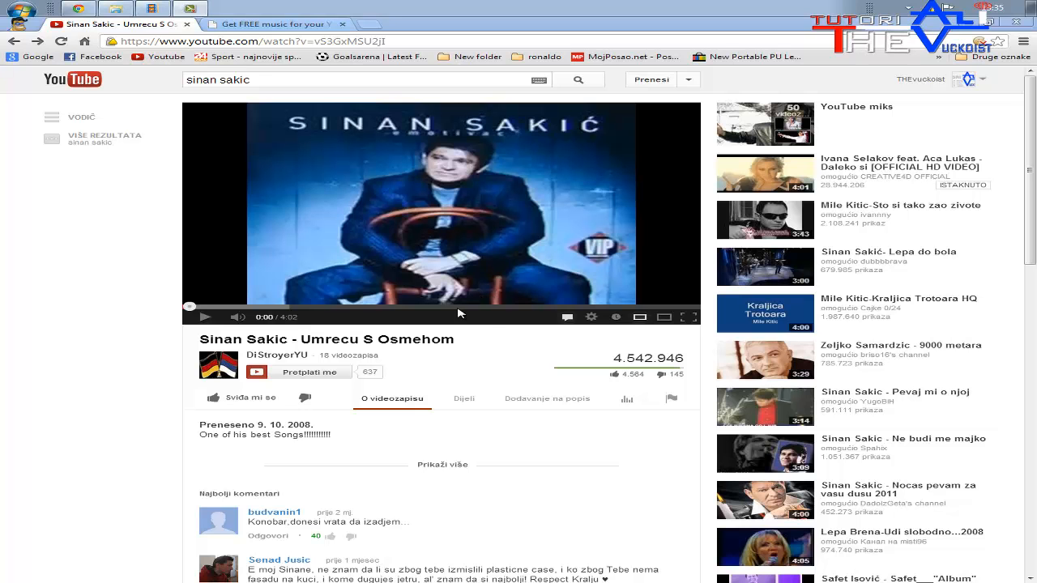
Minimize the browser and move the Sinan Sakic MP3 file to an empty spot above the Windows logo on the desktop.
drag(618, 358, 682, 358)
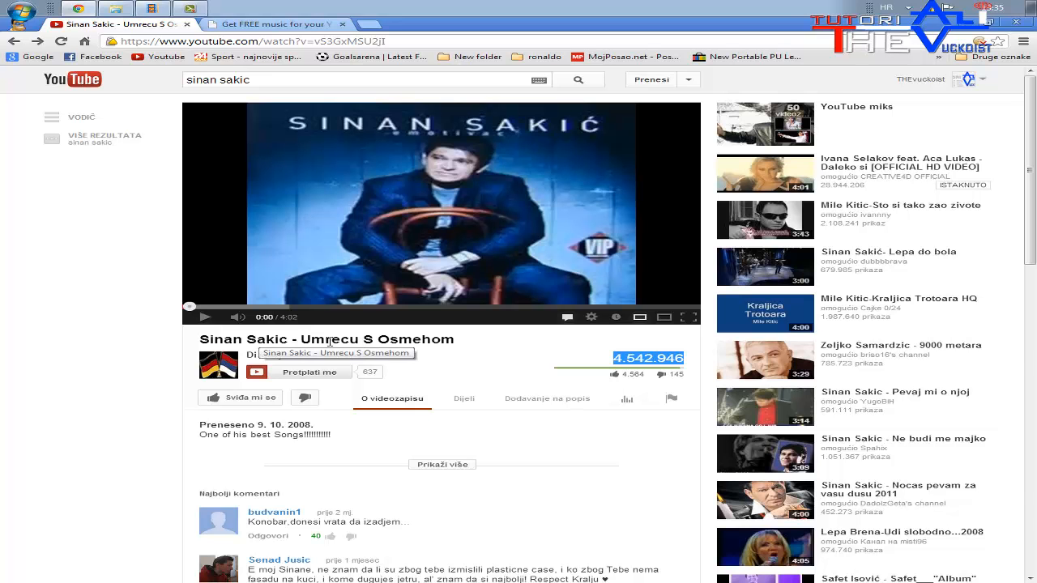
click(969, 21)
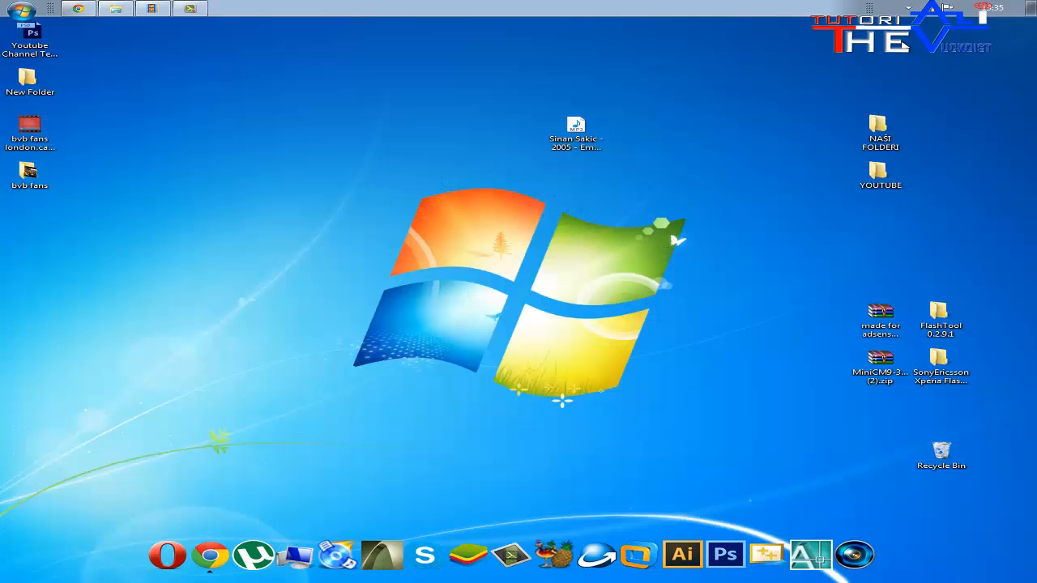
drag(578, 142, 518, 235)
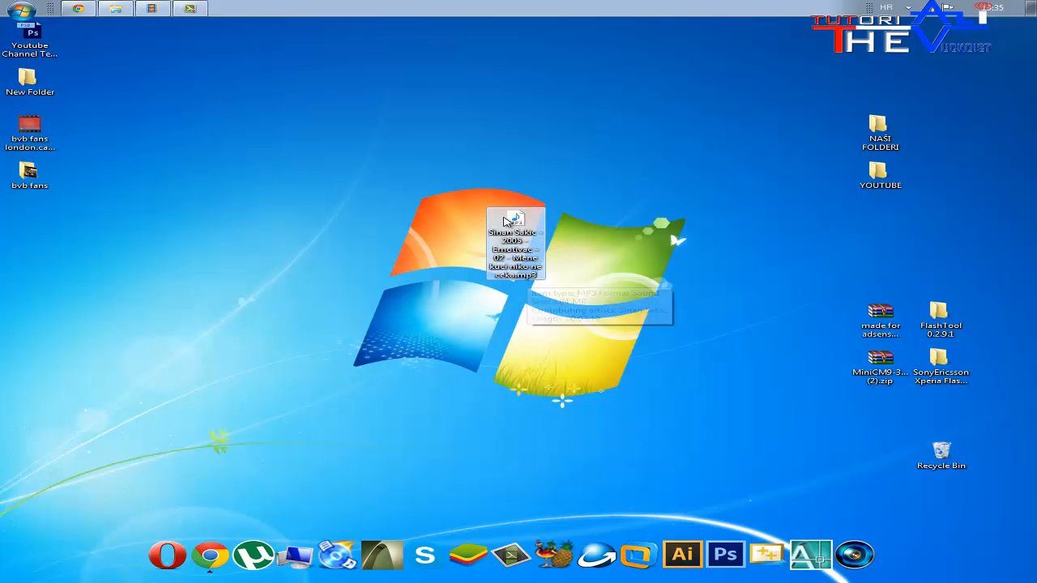
drag(518, 221, 636, 174)
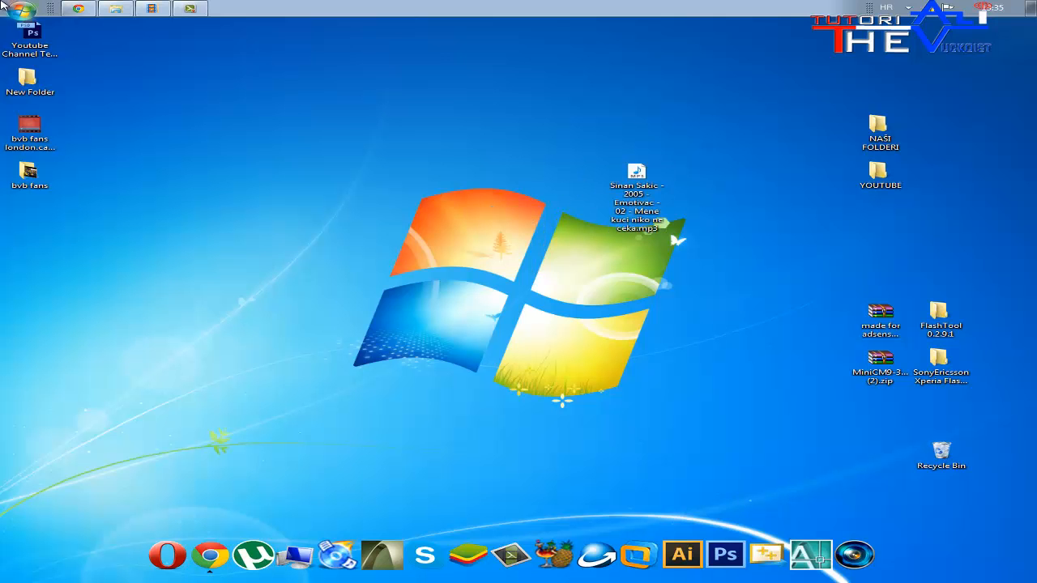
click(151, 8)
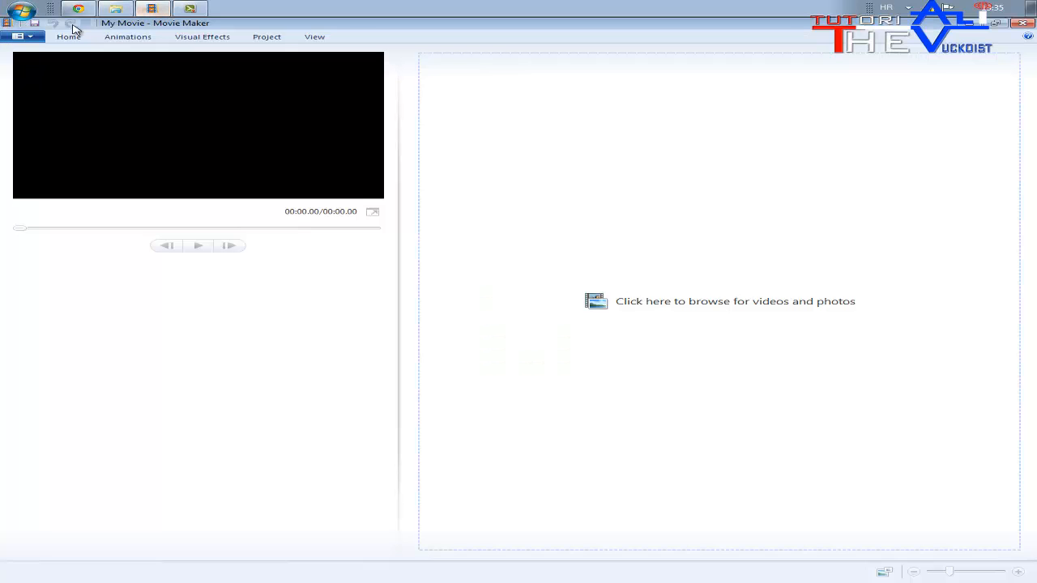
click(11, 6)
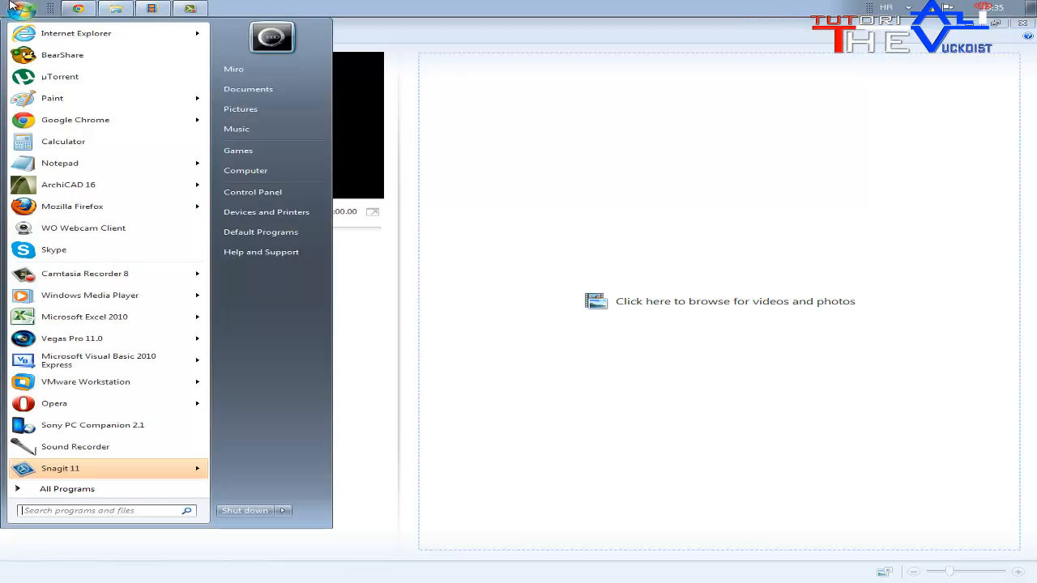
click(11, 6)
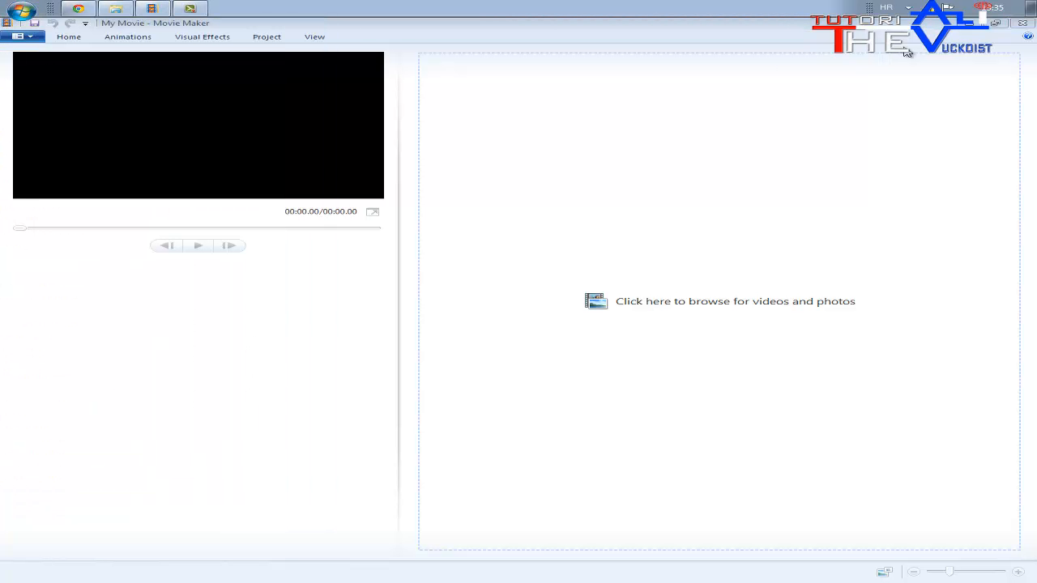
click(967, 24)
Find Paint by searching the installed programs for "paint" and open it with a blank canvas.
click(15, 8)
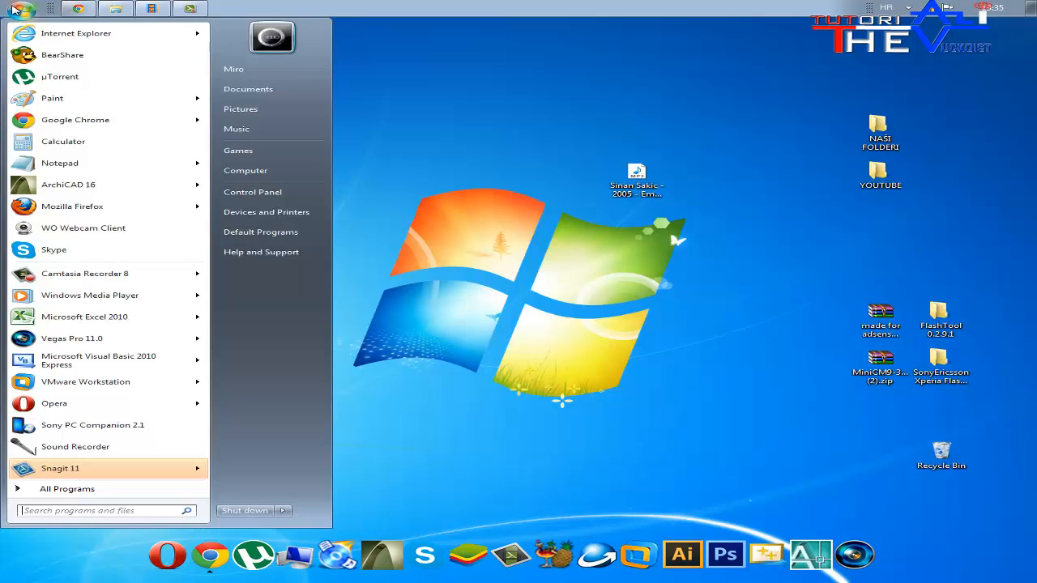
text(paint)
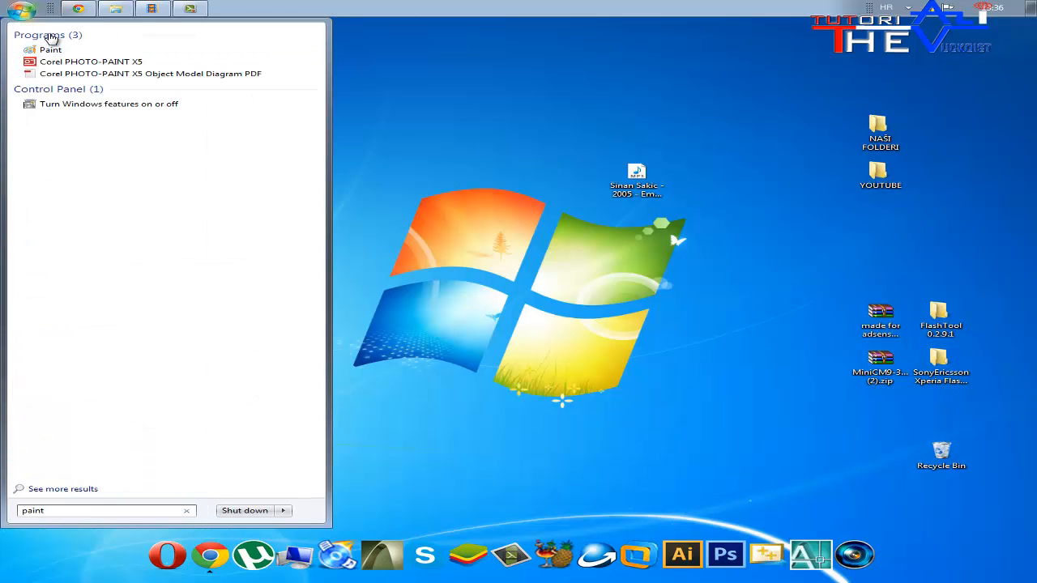
click(50, 50)
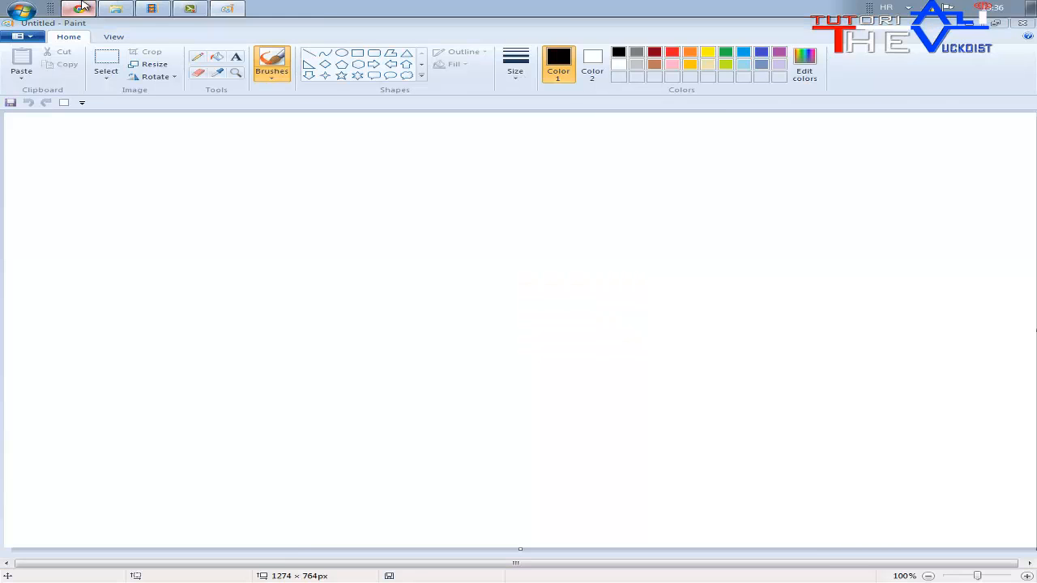
click(81, 8)
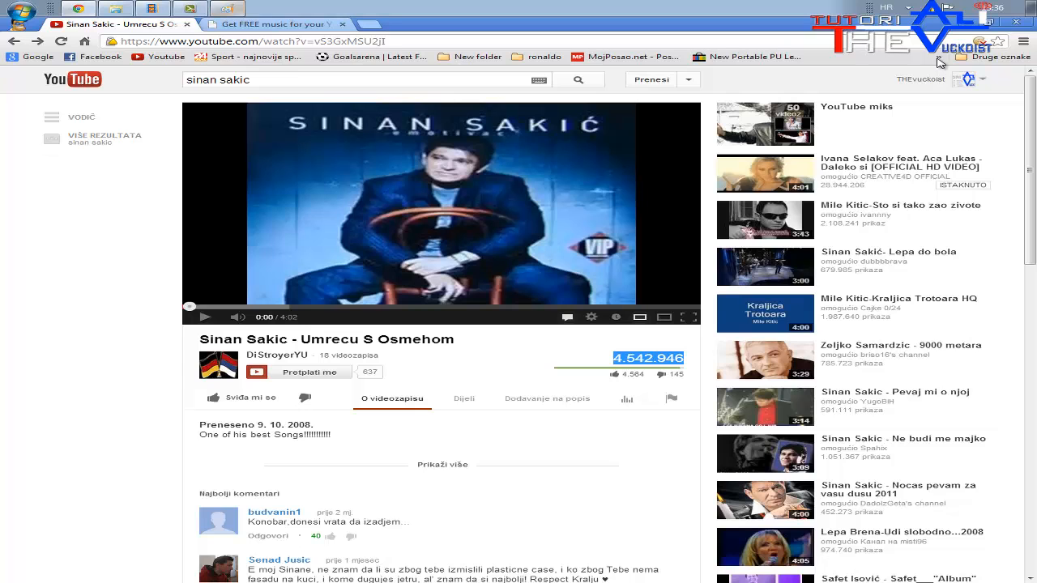
click(976, 26)
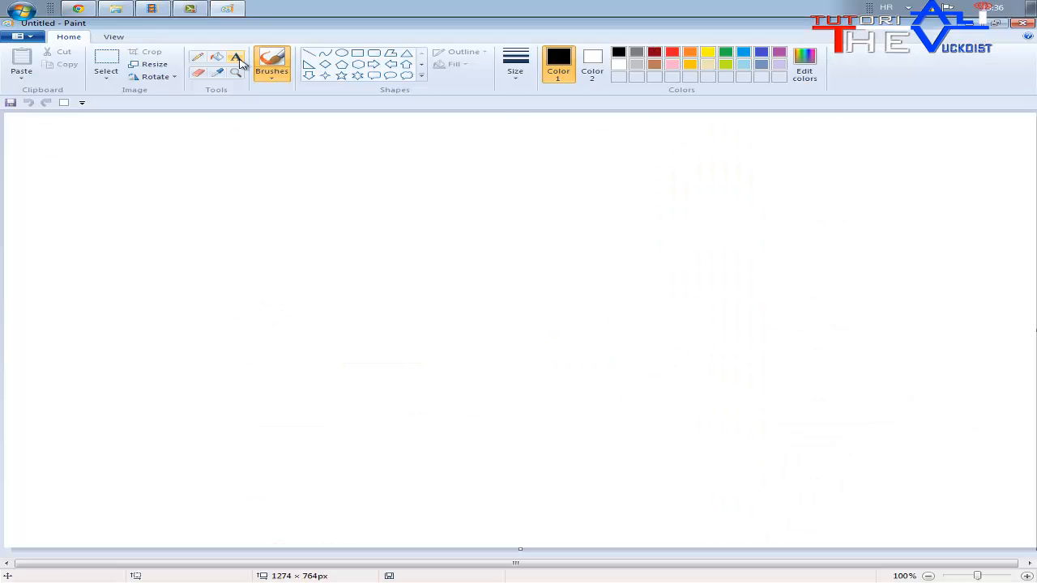
Create a text box covering most of the canvas and enter the title SINAN SAKIC in capitals.
drag(46, 123, 970, 508)
text(sina)
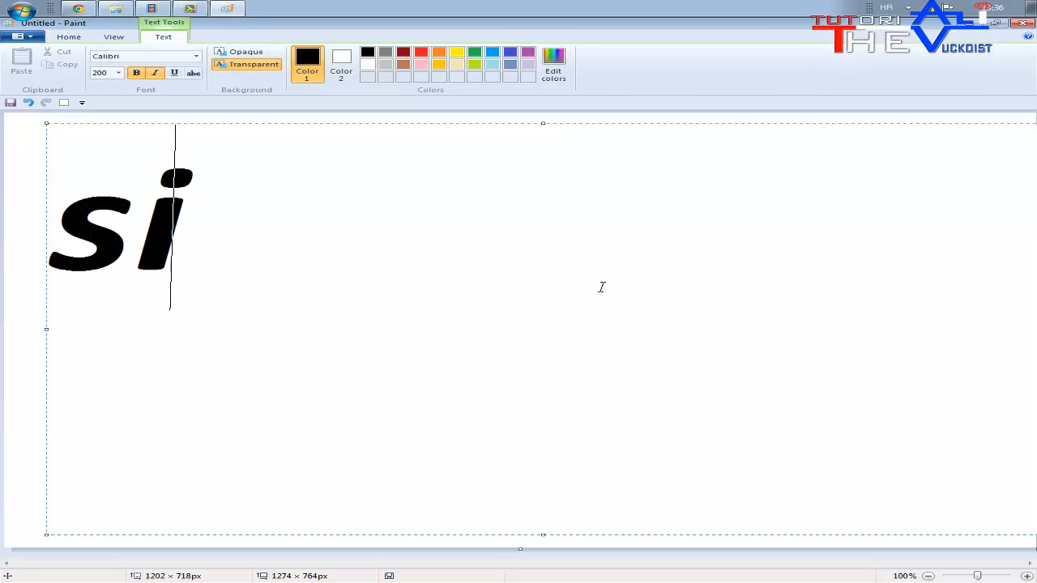
key(BackSpace)
key(BackSpace)
key(BackSpace)
key(BackSpace)
text(SINAN SAKIC)
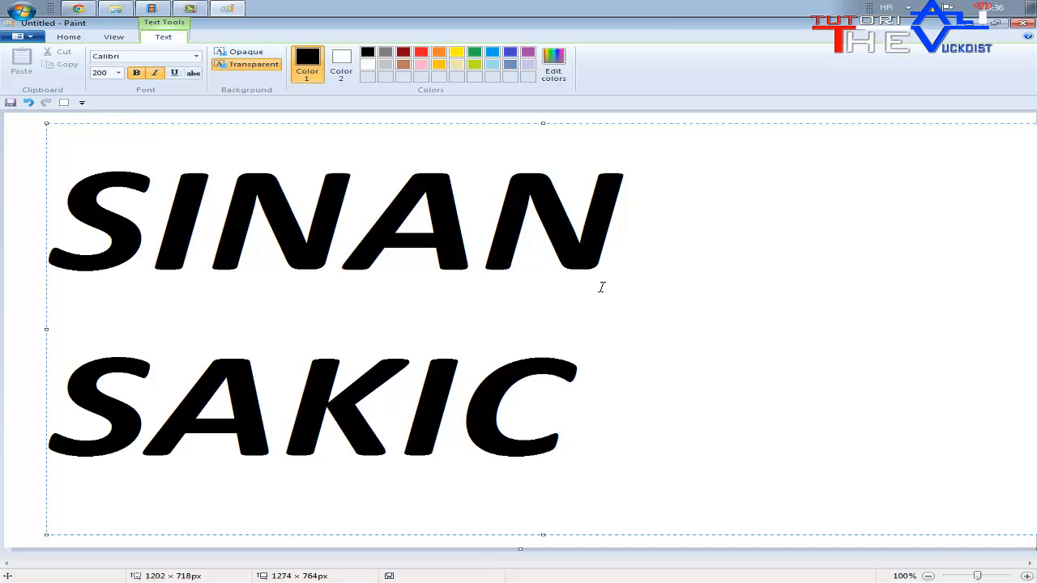
Set the font size of the whole SINAN SAKIC title to 72.
key(ctrl+a)
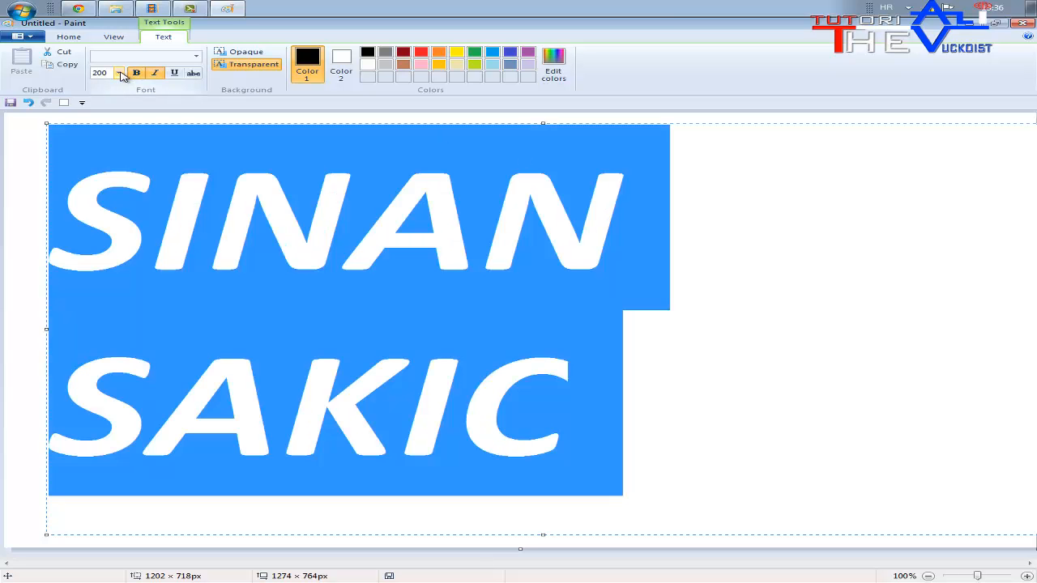
click(118, 73)
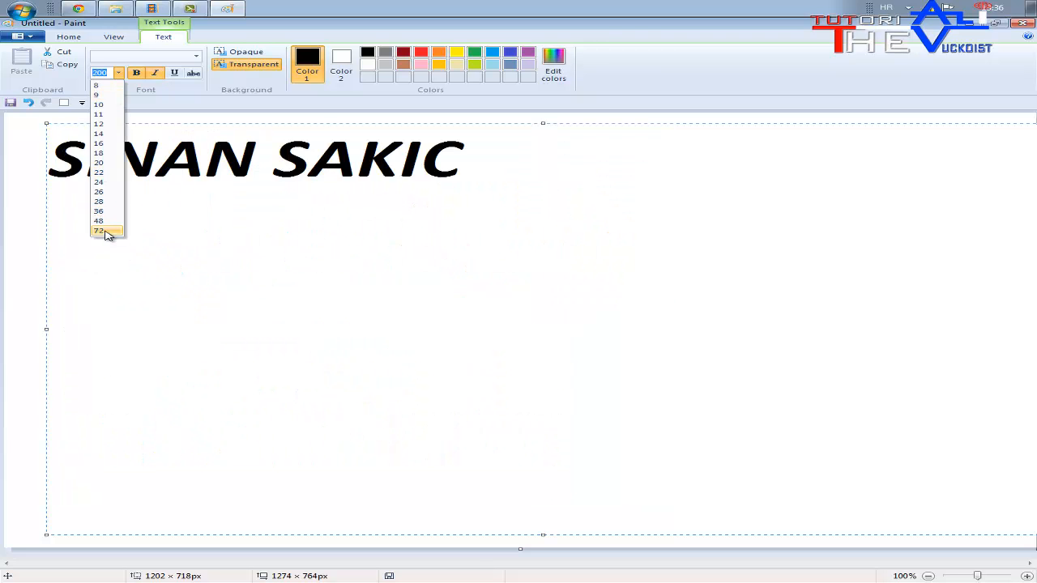
click(101, 231)
Add a second line reading MENE KUĆI NIKO NE ČEKA and indent the first line so it sits roughly centered above it.
click(519, 163)
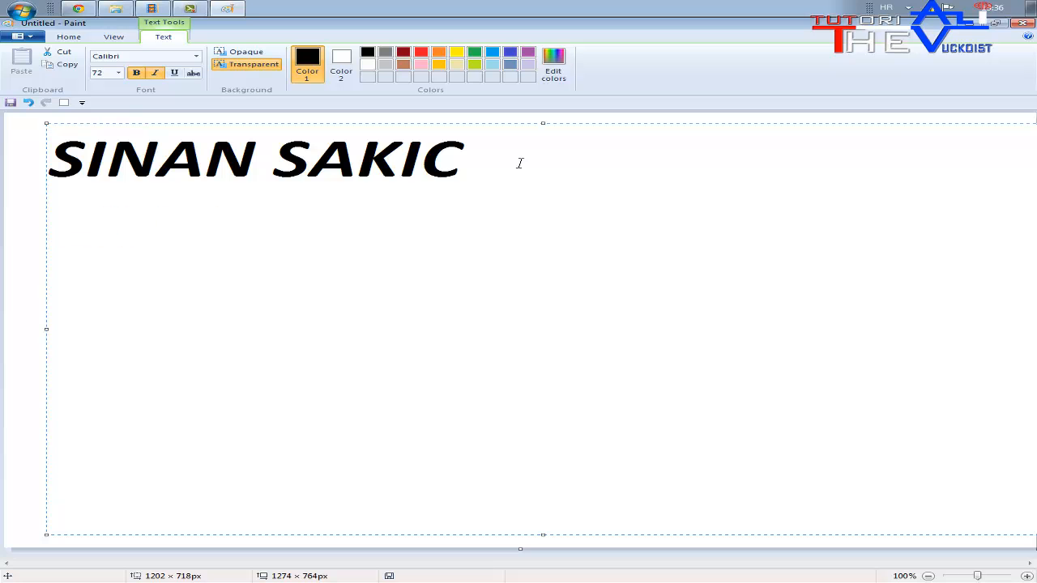
key(Return)
text(MENE KUĆ)
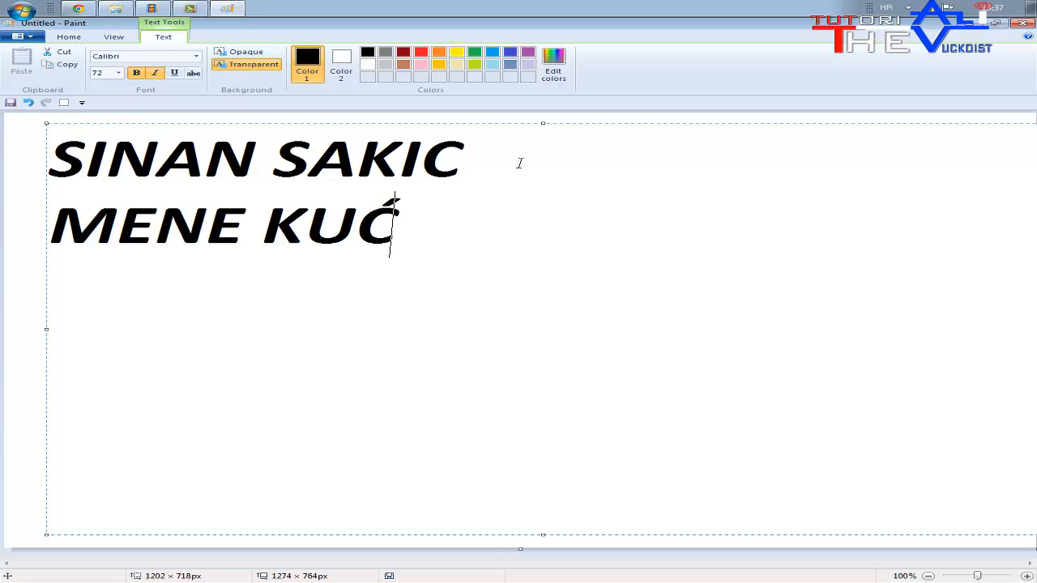
text(I NIKO NE ČELK)
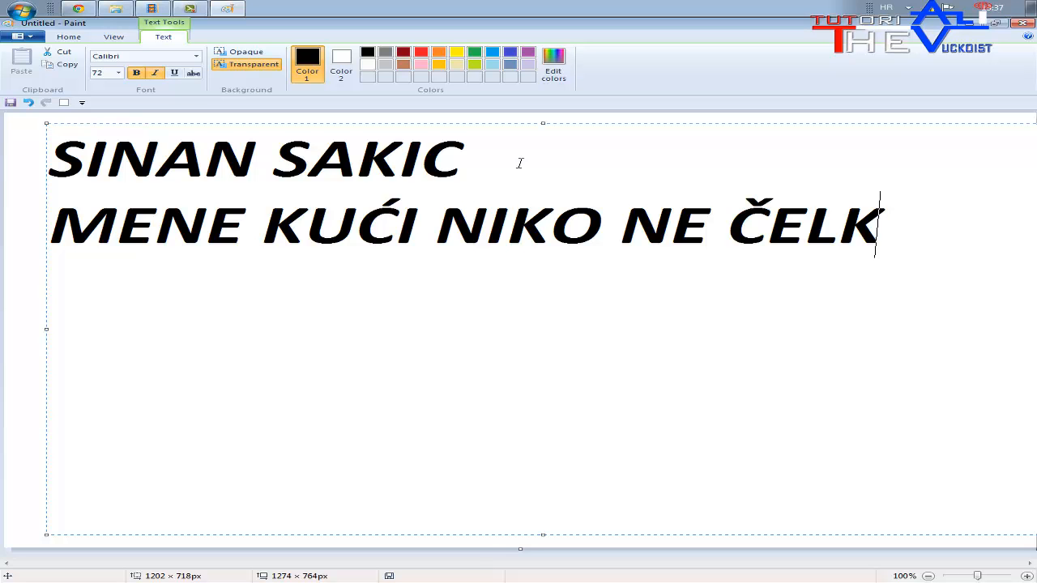
key(BackSpace)
key(BackSpace)
text(KA)
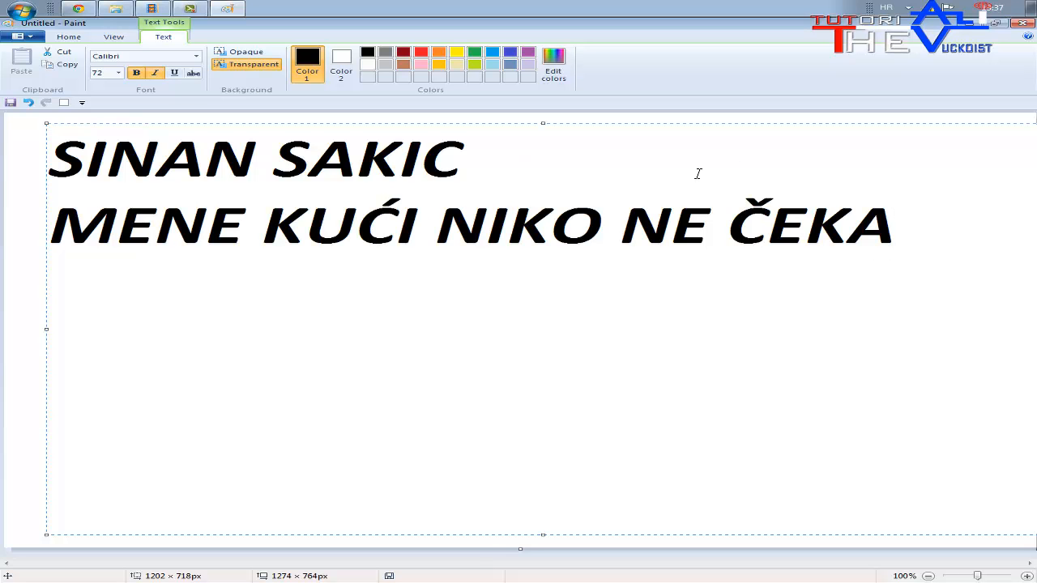
drag(872, 240, 565, 231)
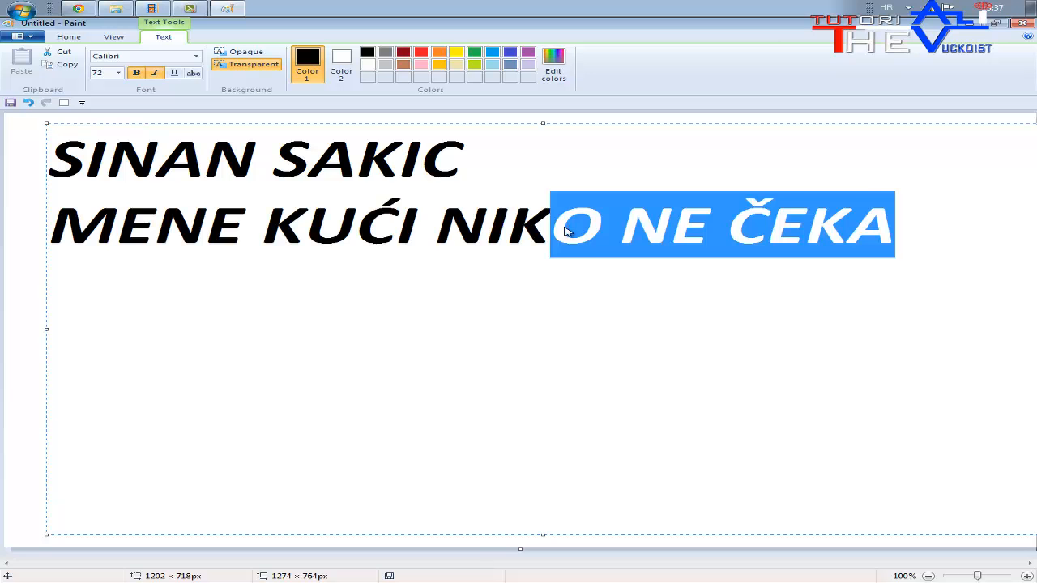
click(56, 158)
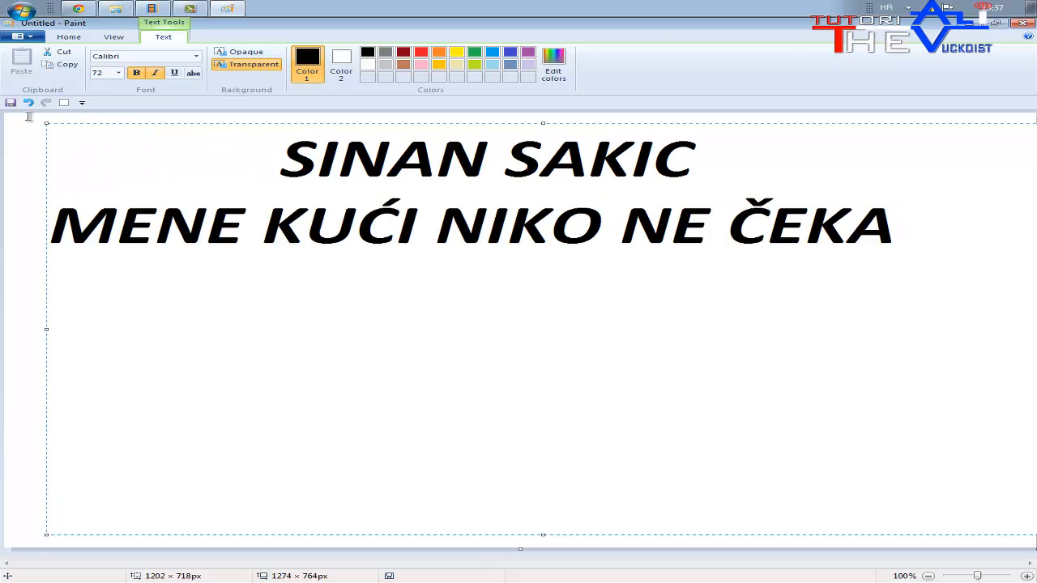
Save the picture to the Desktop as a JPEG named SINAN SAKIC and close Paint.
click(16, 36)
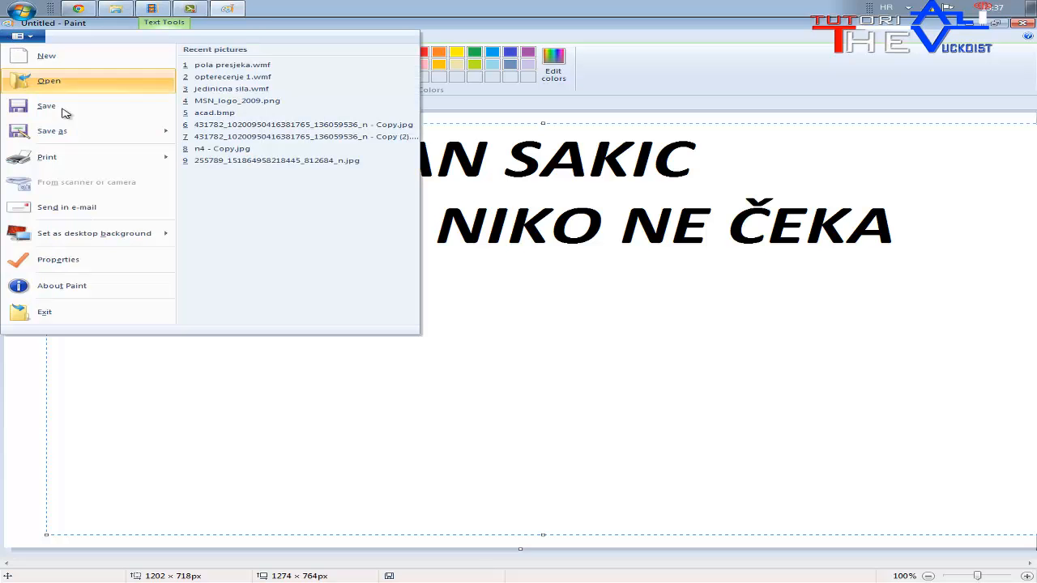
mouse_move(81, 135)
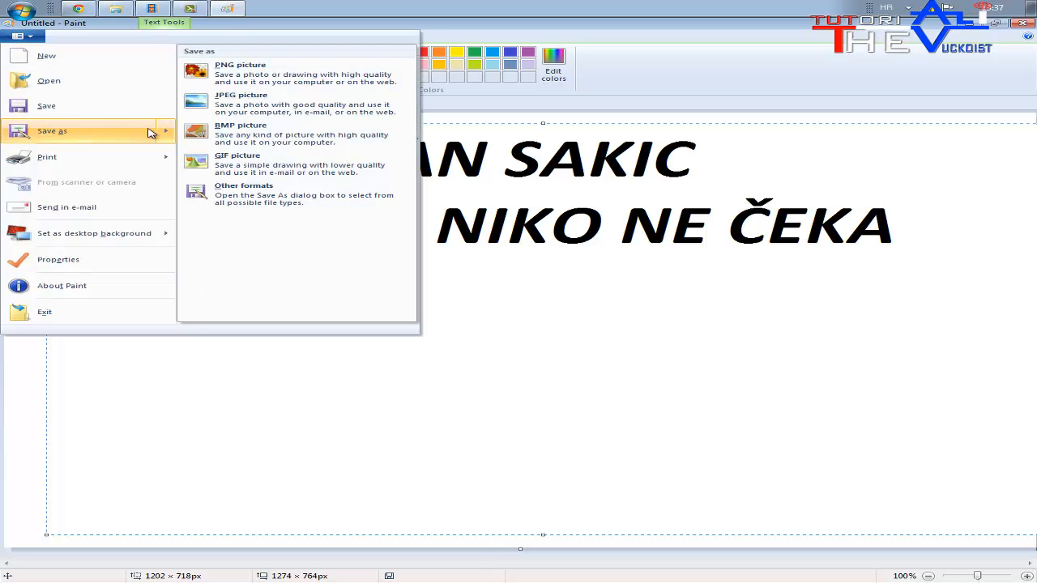
click(206, 106)
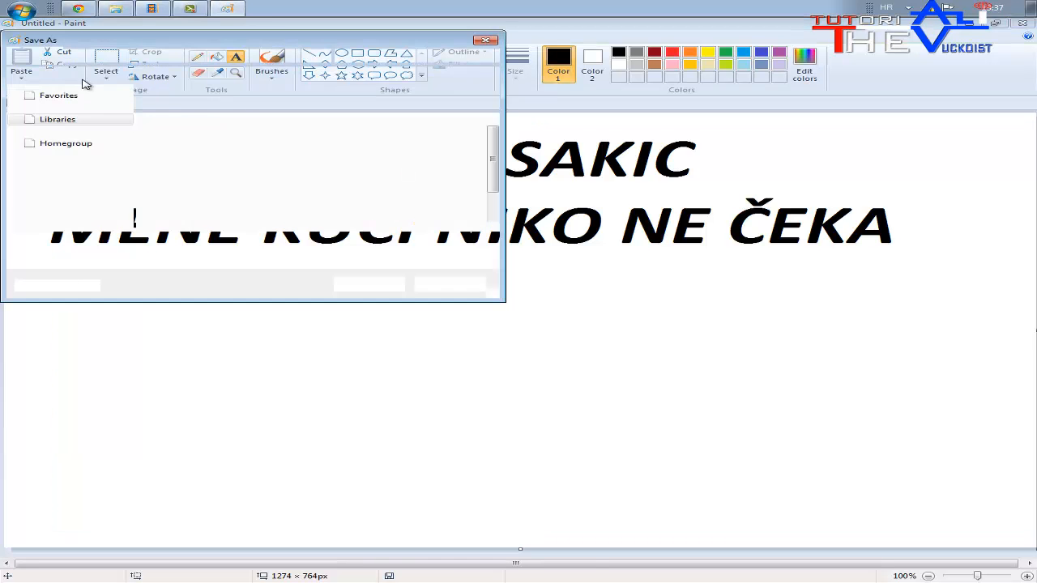
click(73, 108)
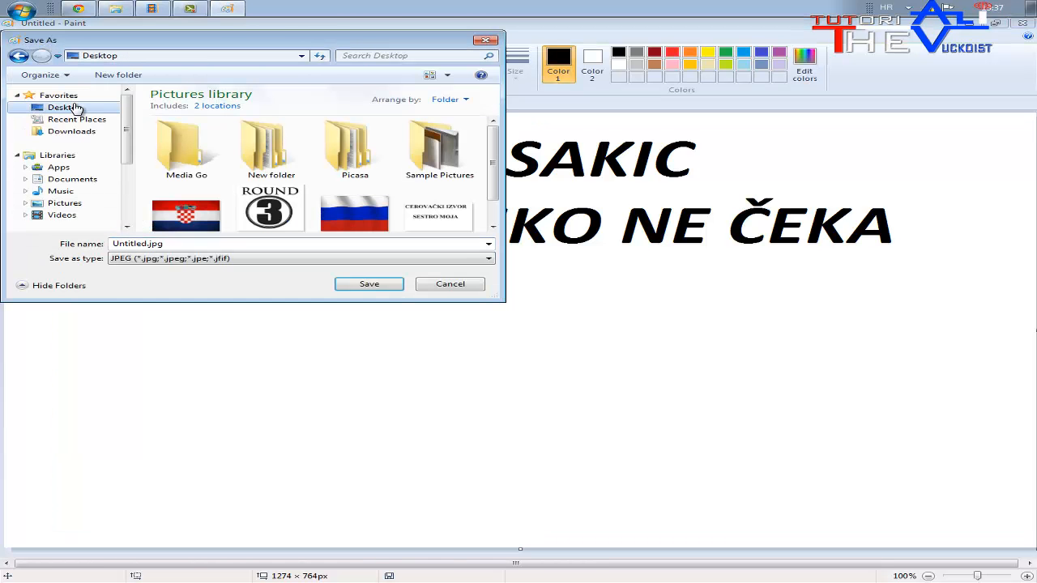
click(293, 244)
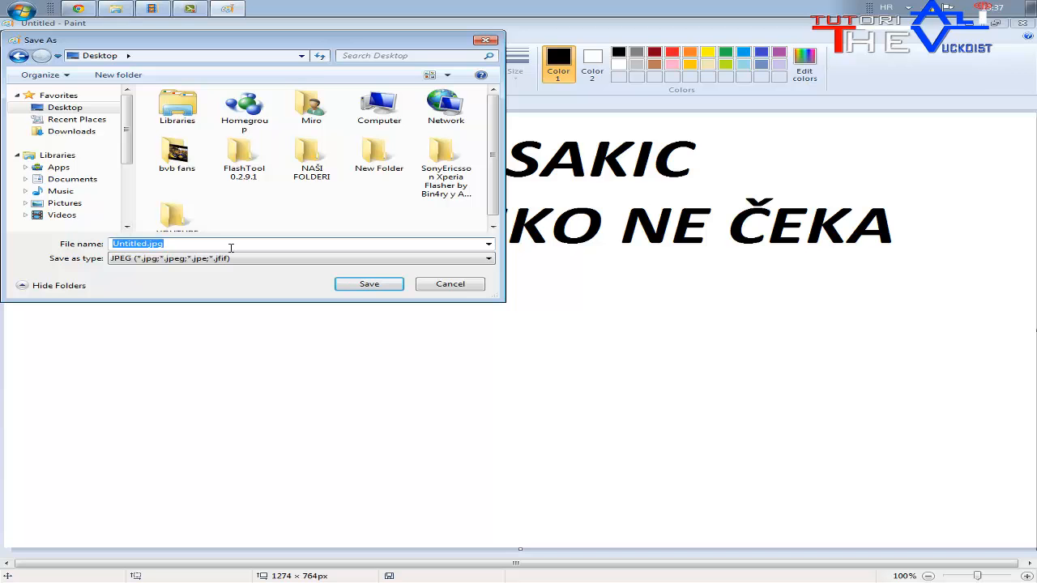
text(SINAN SAK)
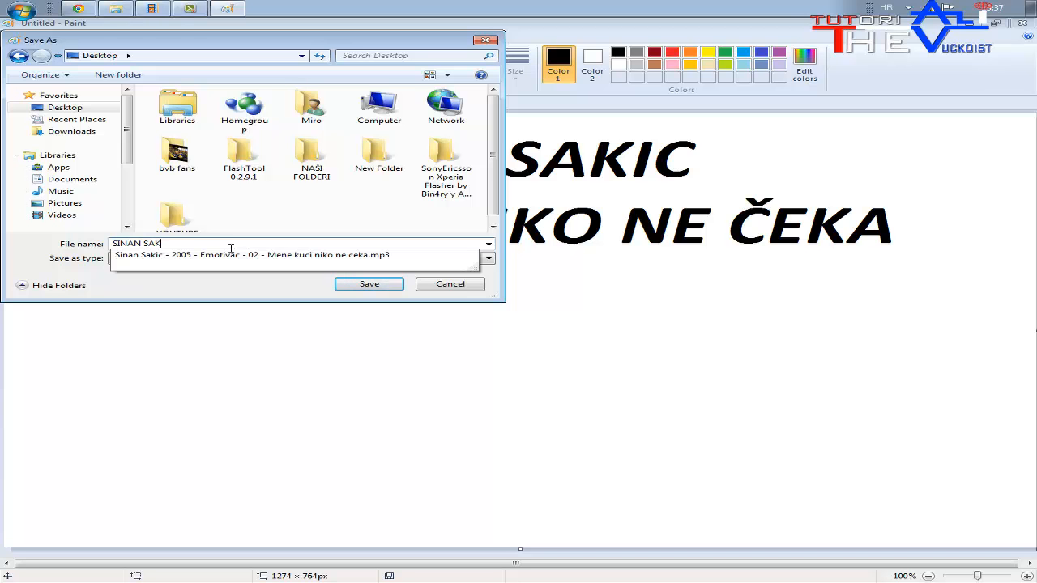
text(IC)
click(364, 285)
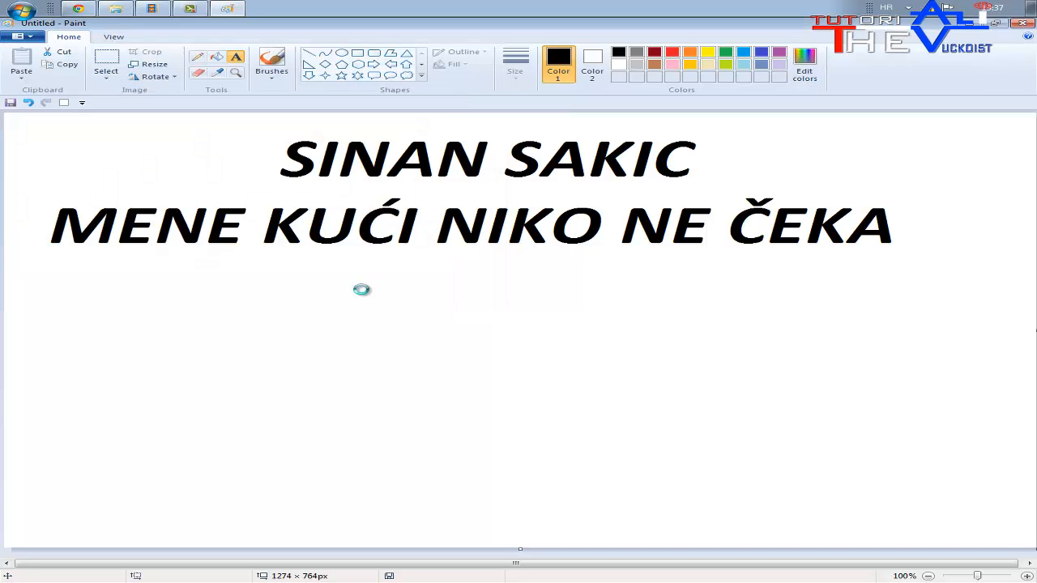
click(1004, 23)
click(748, 126)
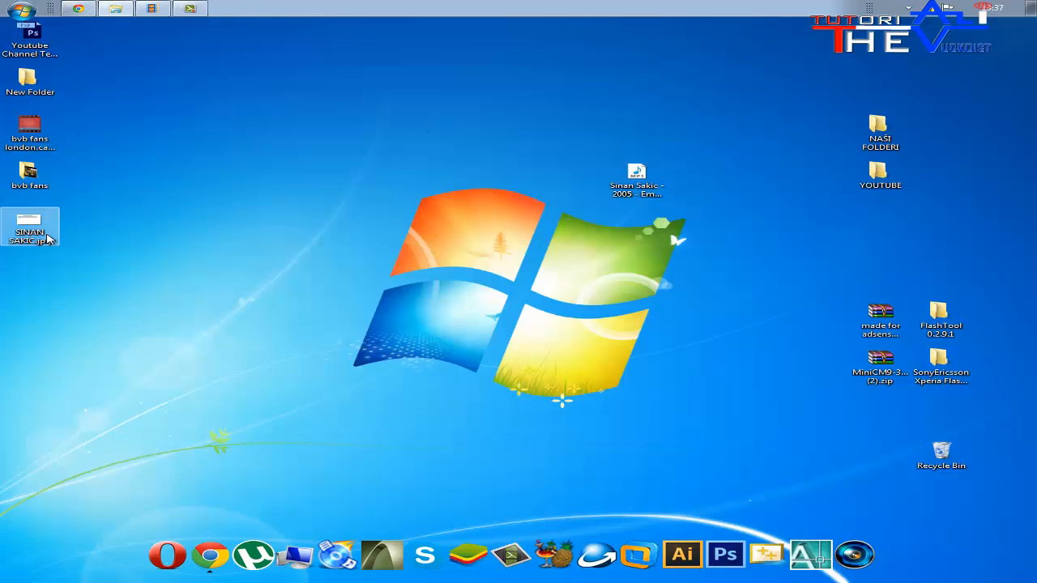
Switch to Movie Maker and add the picture SINAN SAKIC.jpg from the Desktop to the project.
click(151, 8)
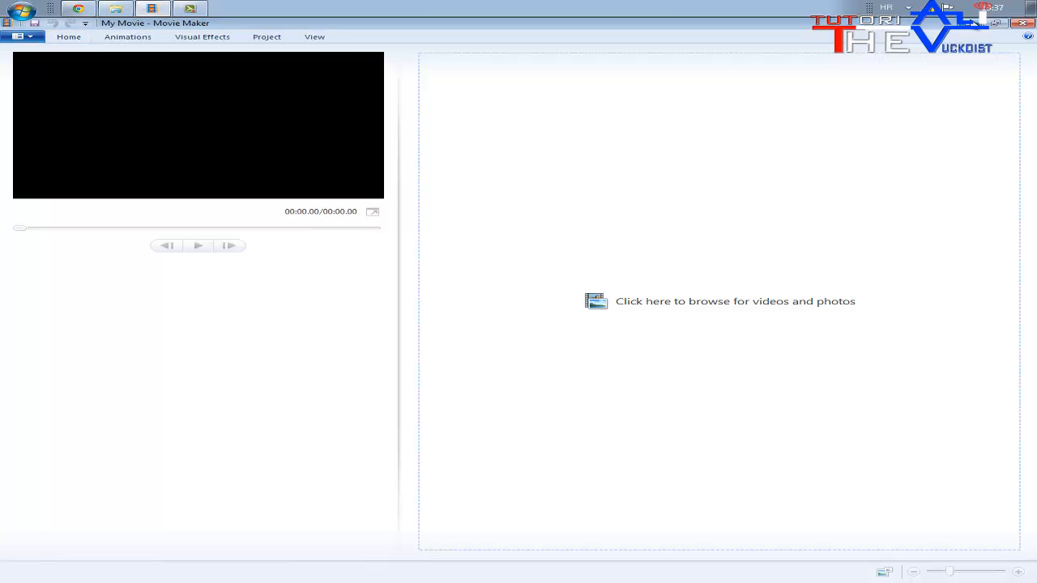
click(23, 38)
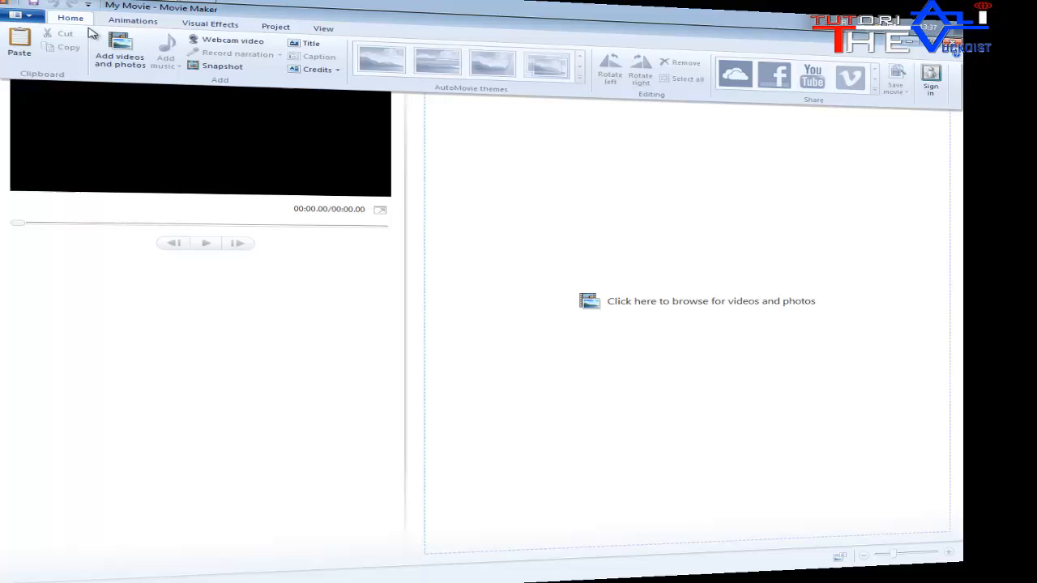
click(135, 54)
click(51, 94)
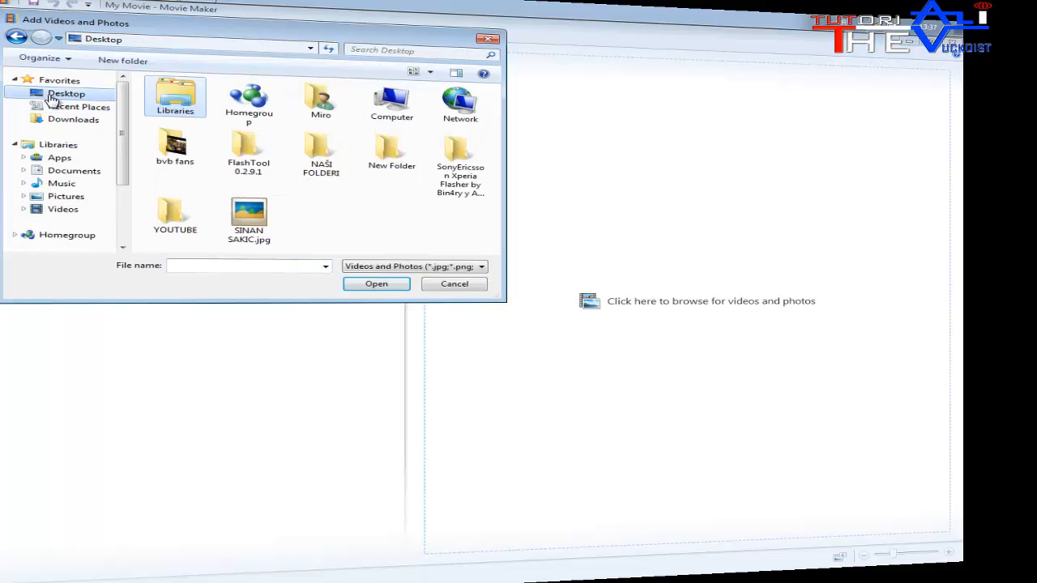
click(249, 222)
click(355, 284)
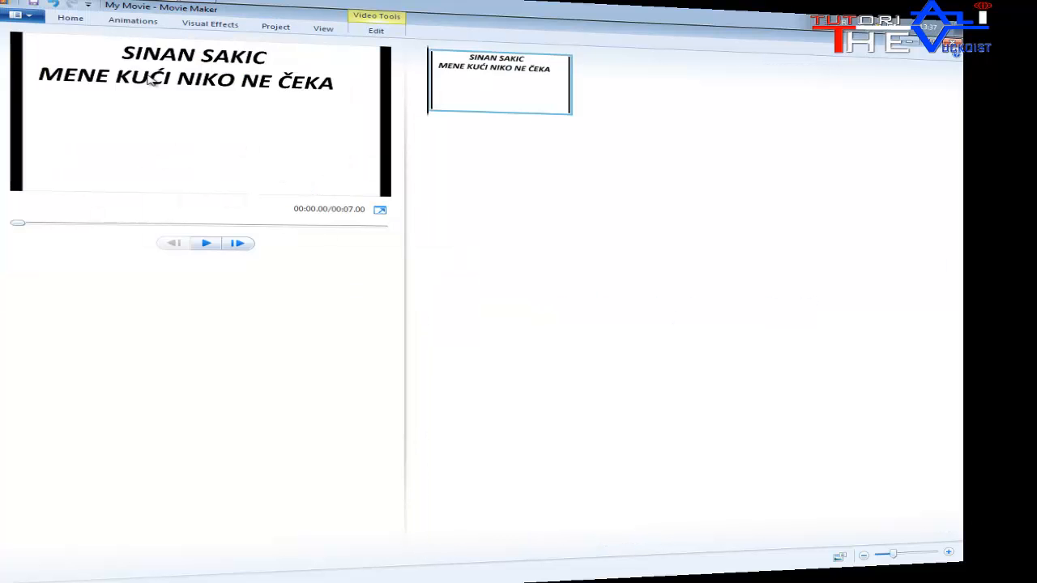
Add the Sinan Sakic MP3 song from the Desktop to the project as its music.
click(86, 19)
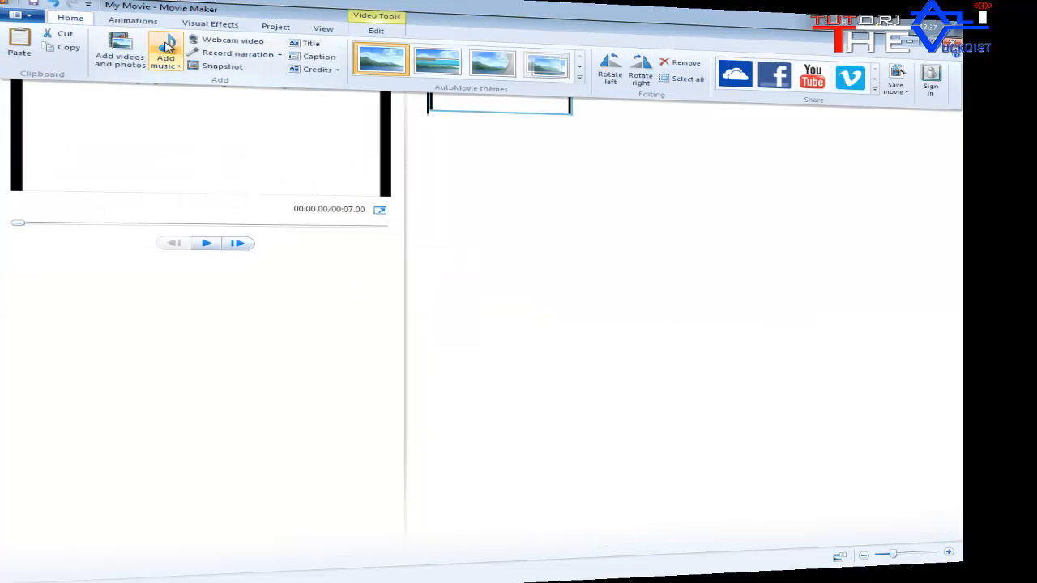
click(166, 47)
click(66, 93)
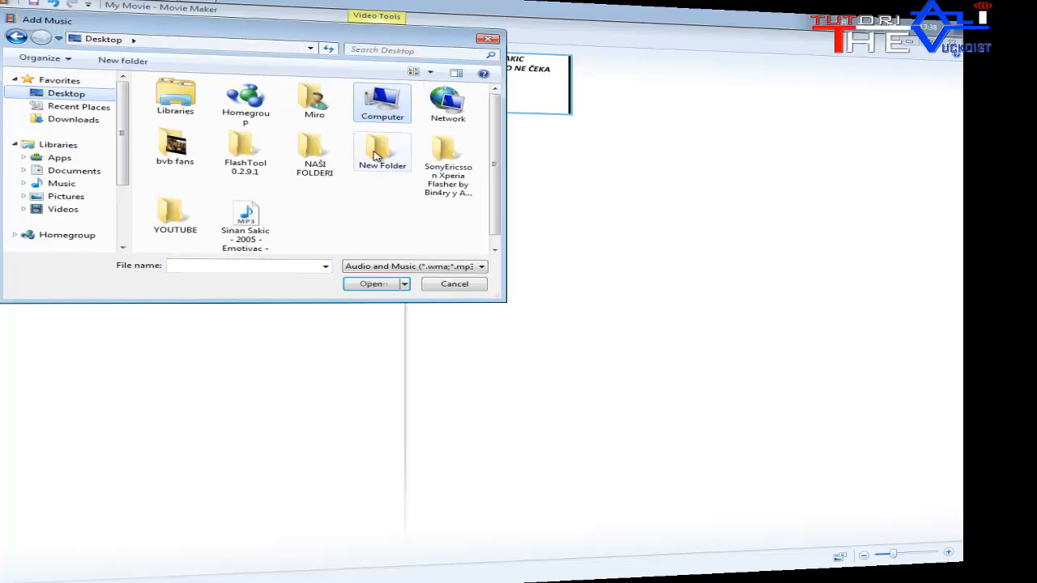
click(245, 220)
click(377, 287)
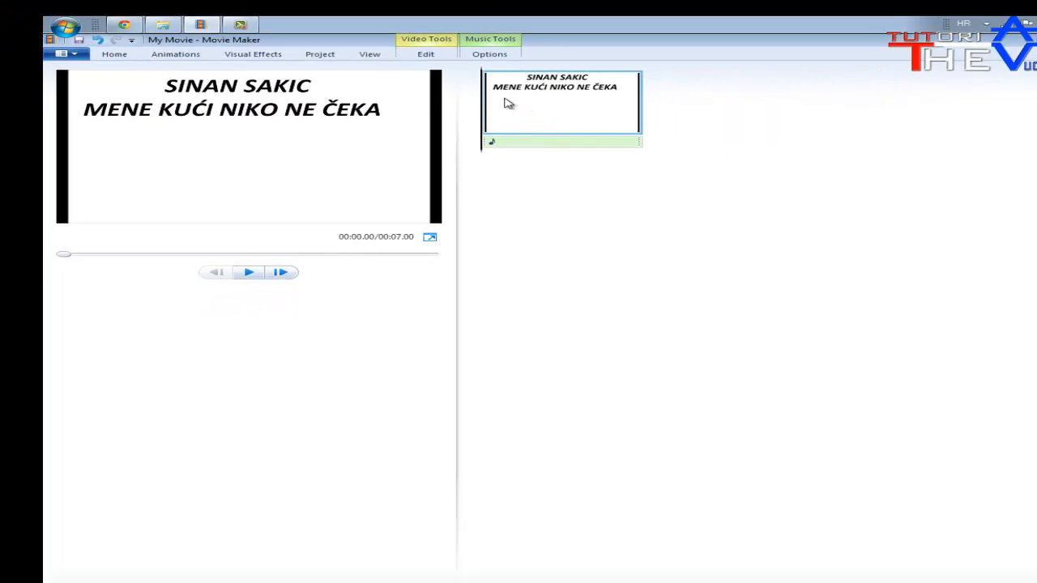
Fit the title picture's display time to the length of the music.
click(488, 61)
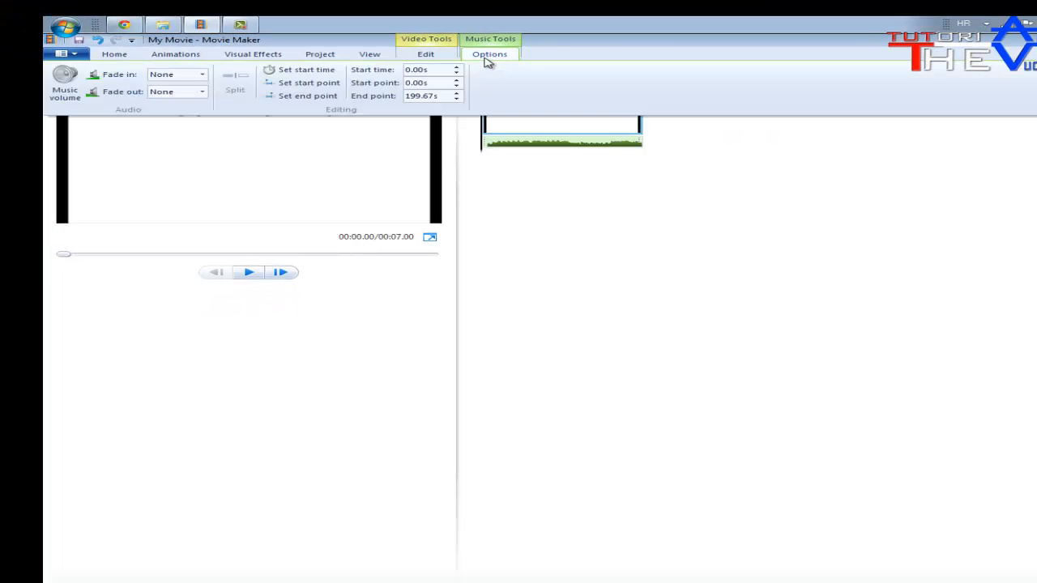
click(428, 57)
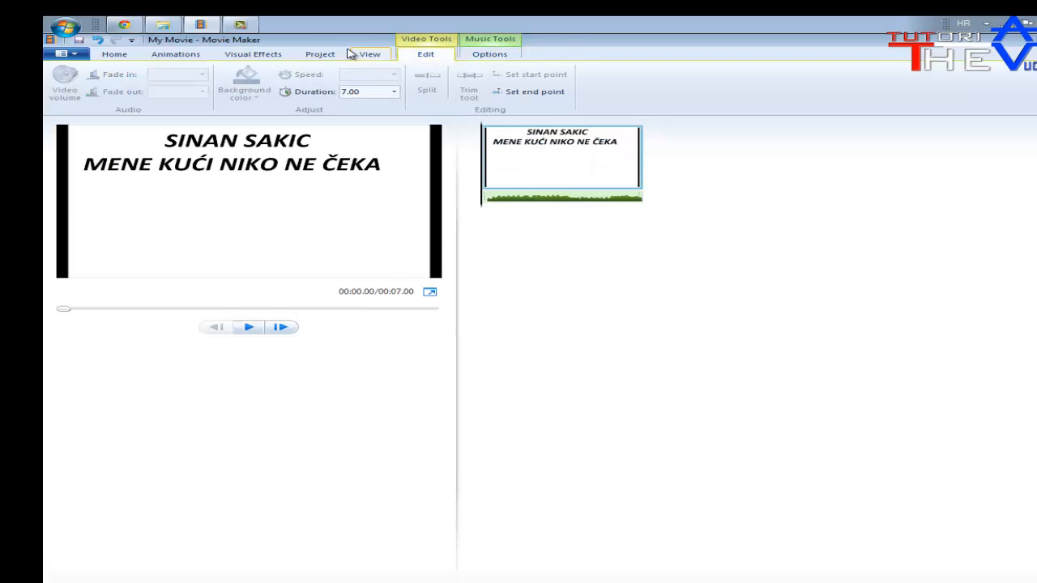
click(321, 55)
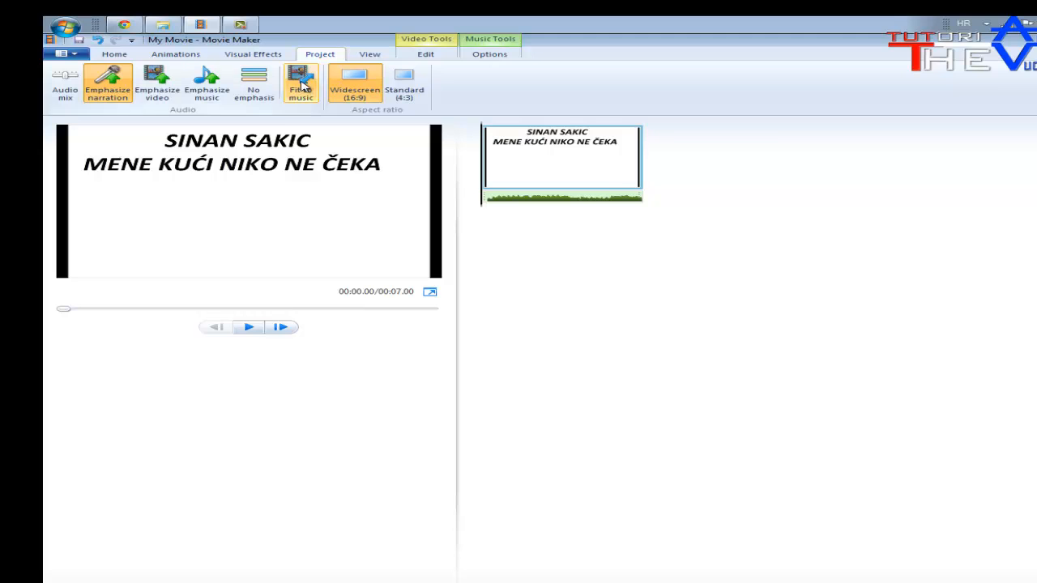
click(300, 84)
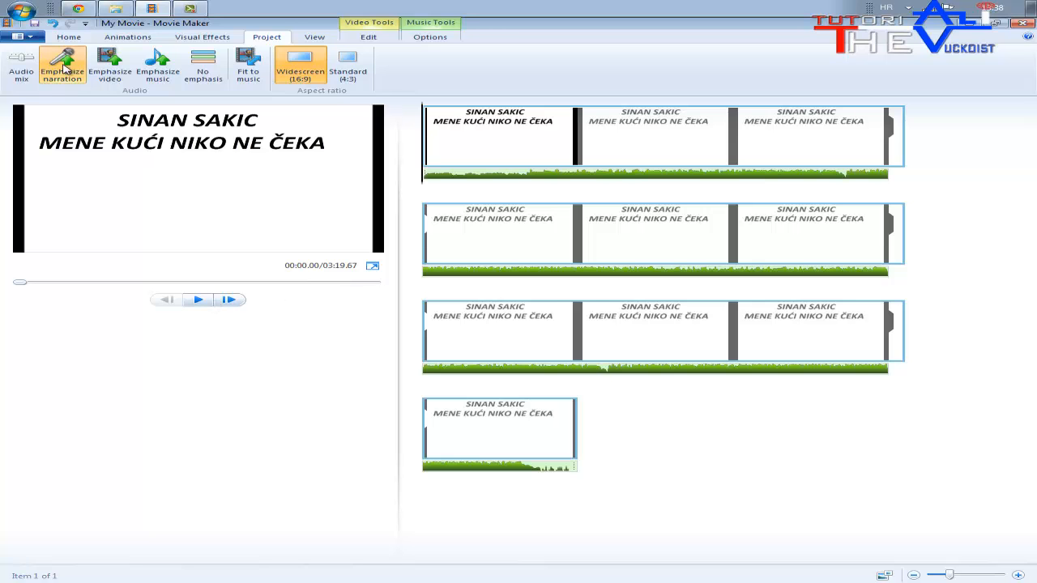
Save the movie for computer to the Desktop as an MP4 named Sinan Sakic - 2005 - Emotivac - 02 - Mene kuci niko ne ceka.
click(25, 38)
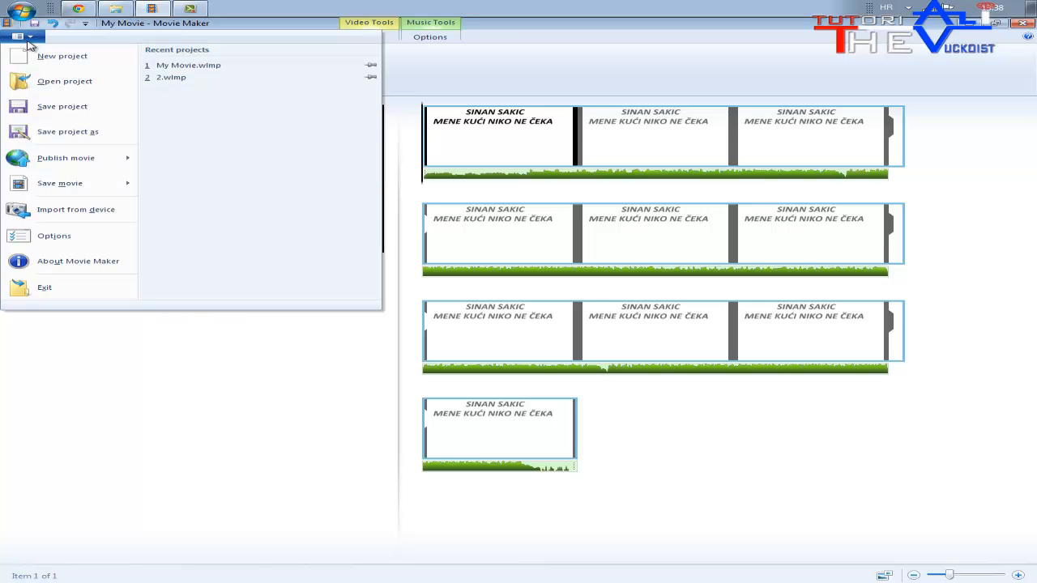
mouse_move(93, 188)
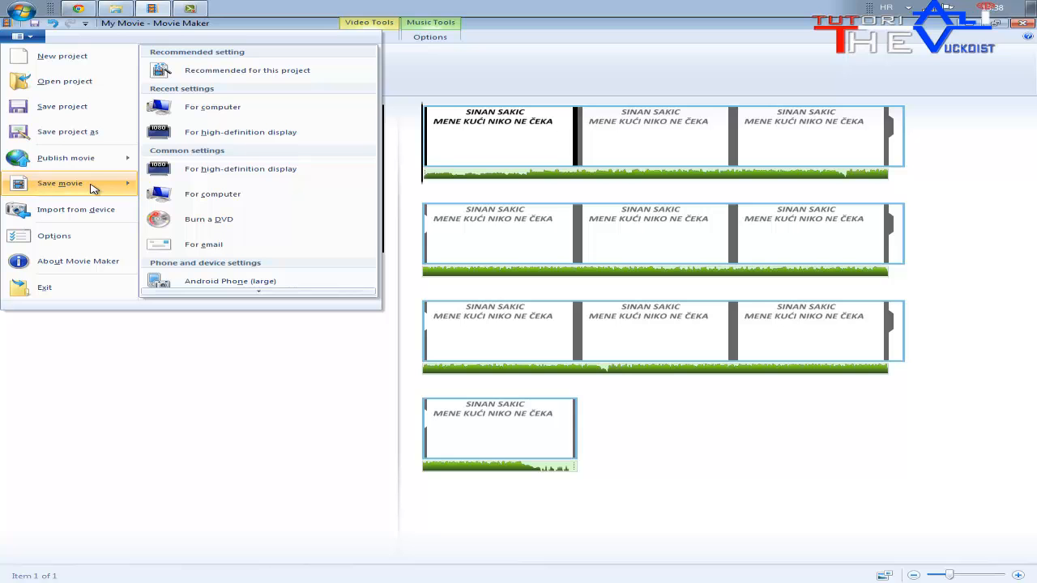
click(212, 110)
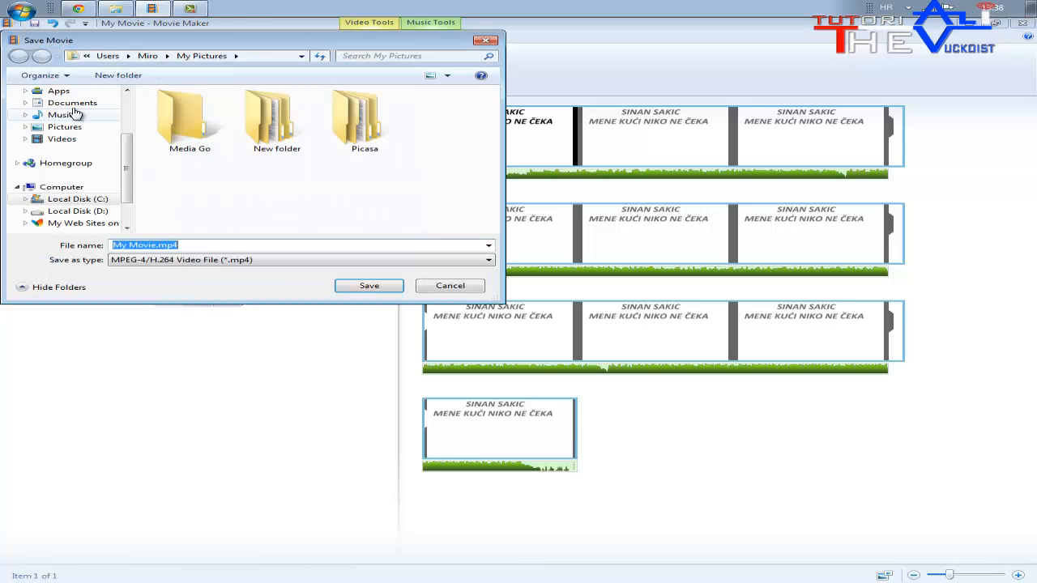
scroll(130, 143, up, 2)
click(49, 112)
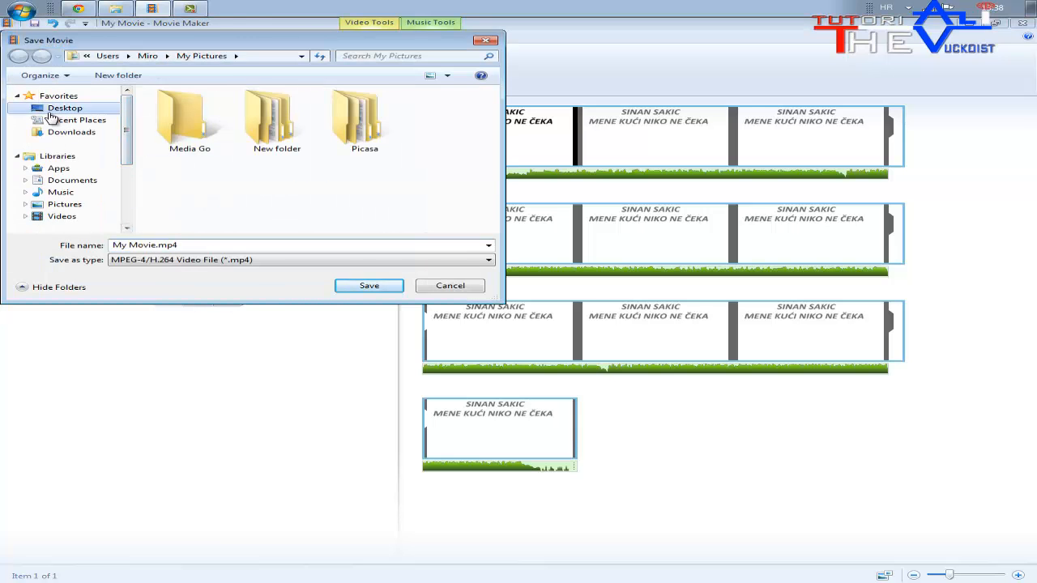
click(192, 245)
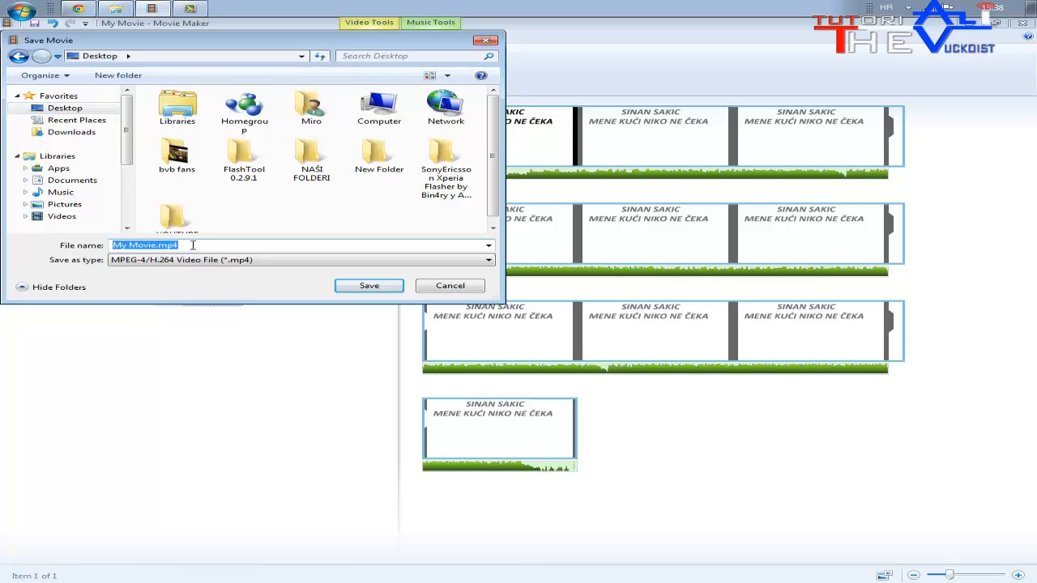
text(SINAN)
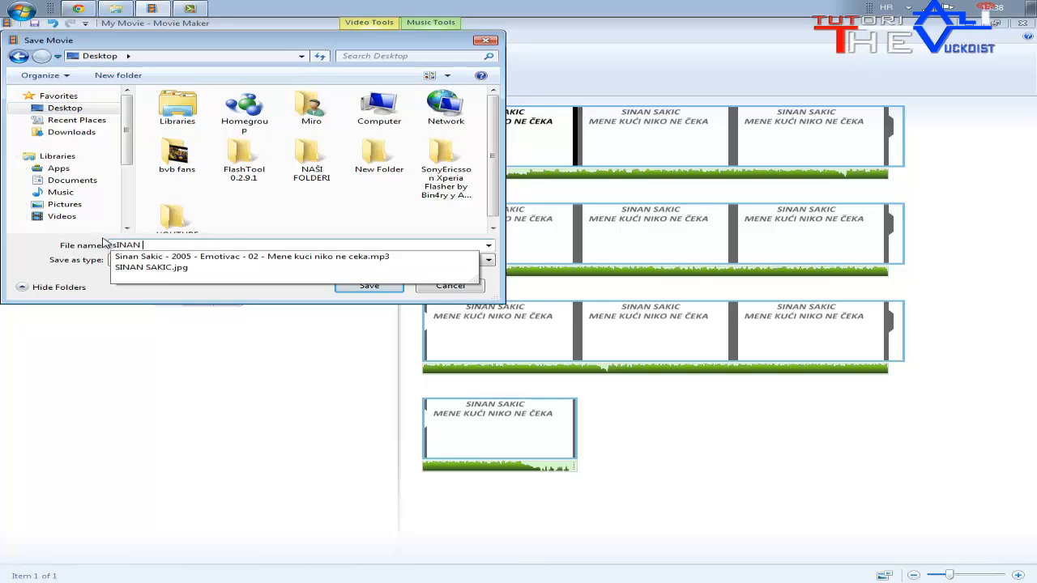
key(BackSpace)
key(BackSpace)
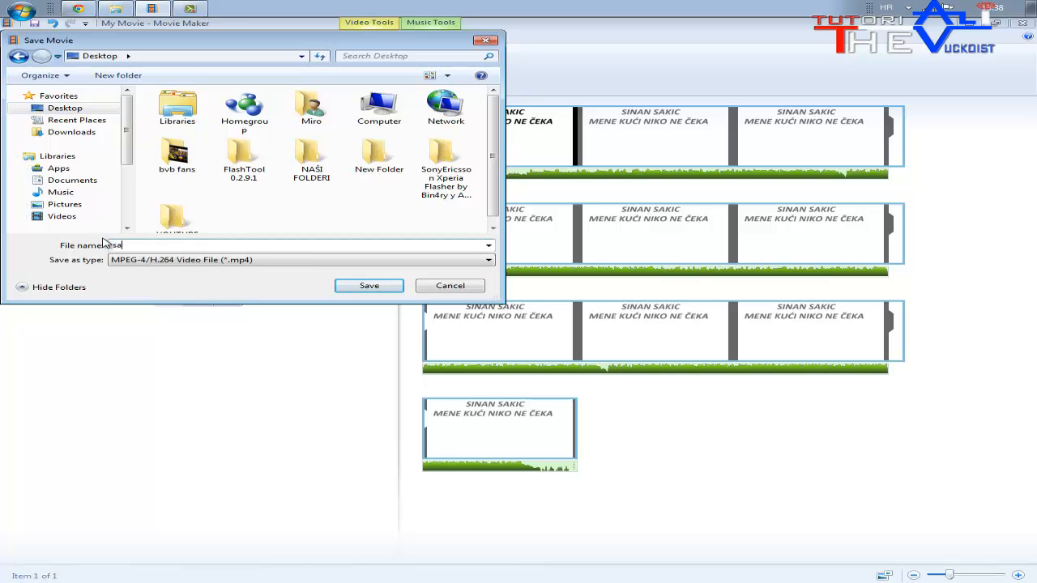
text(i)
key(Down)
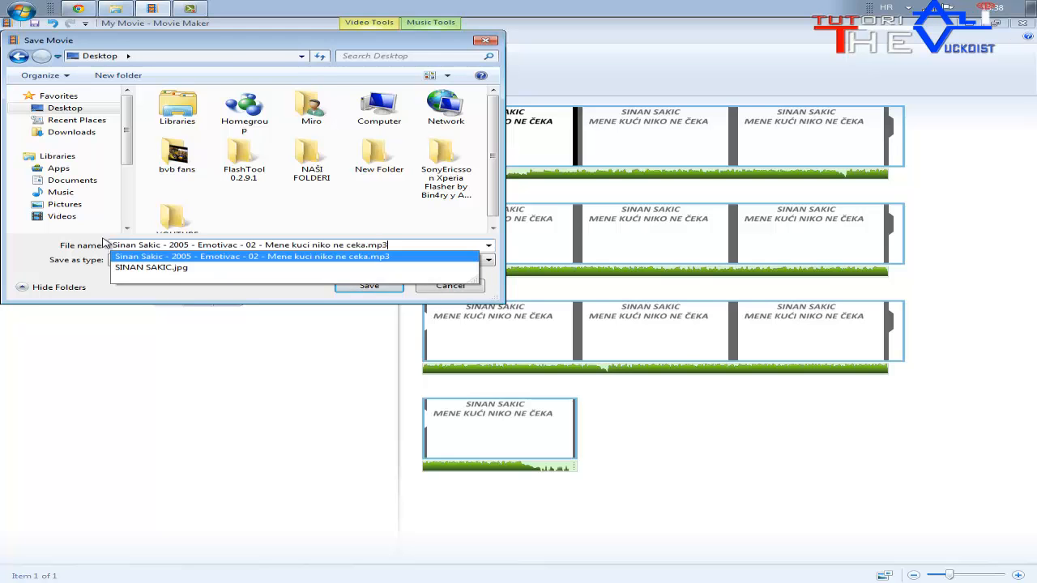
key(Return)
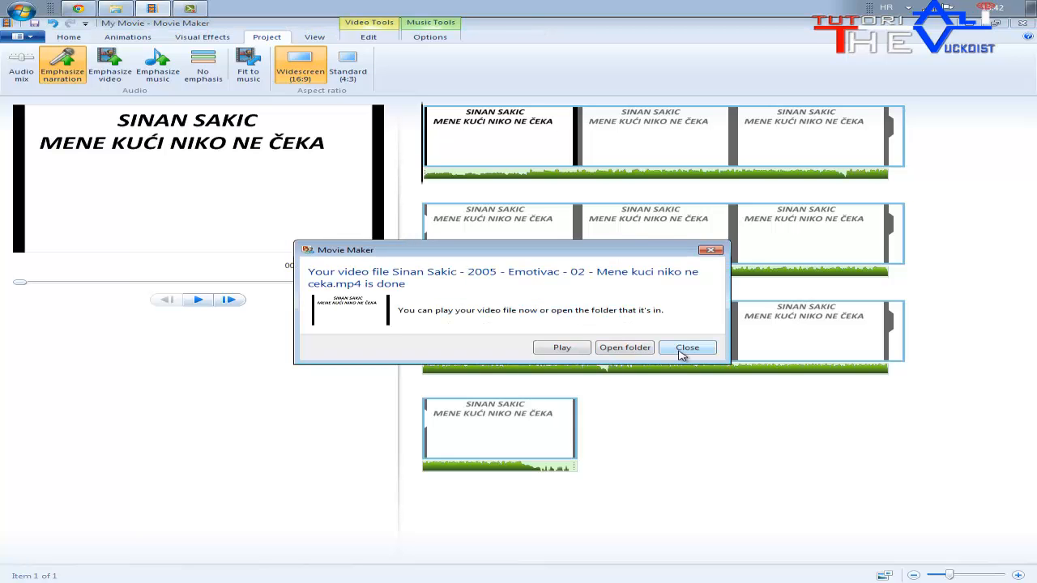
Dismiss the export notice and close Movie Maker without saving the project changes.
click(684, 349)
click(1024, 24)
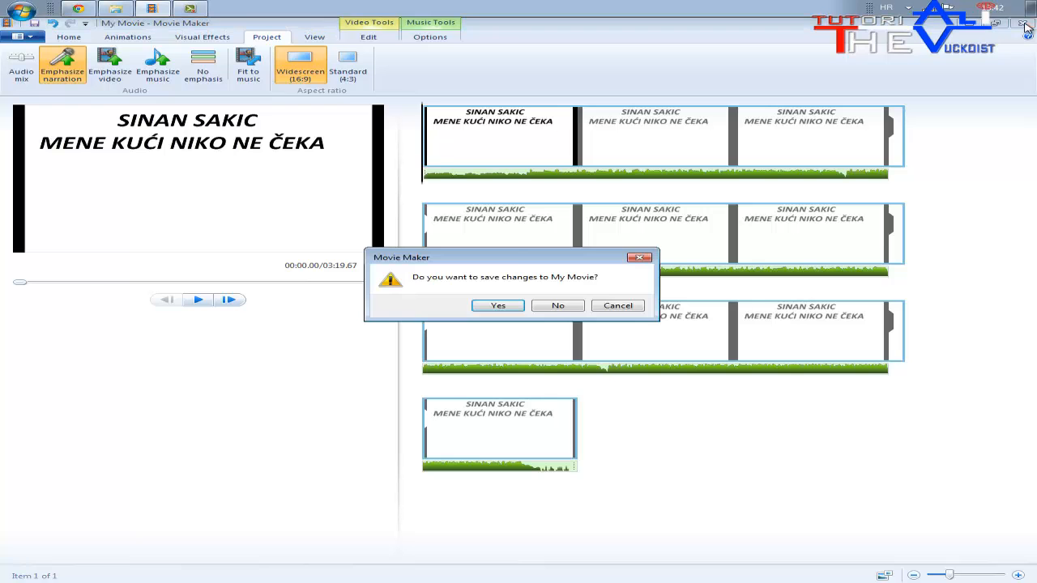
click(557, 306)
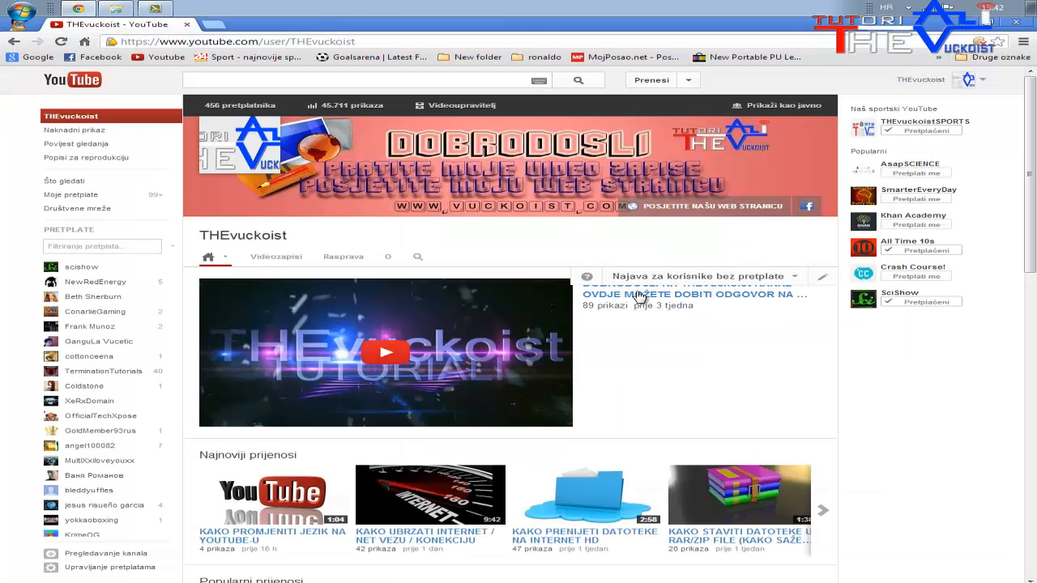
Move the exported MP4 to the middle of the desktop and preview it briefly in Windows Media Player.
click(958, 30)
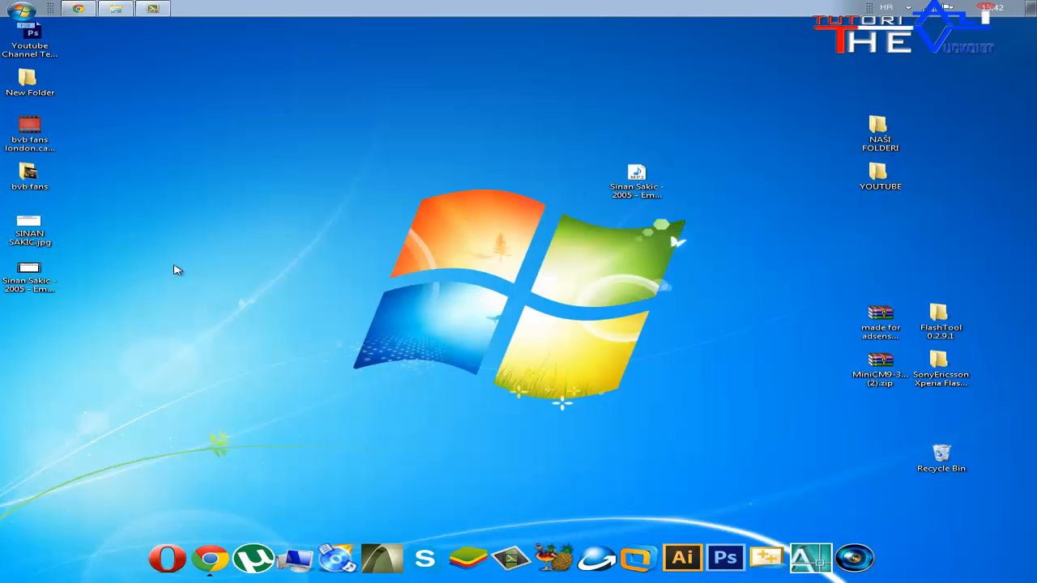
drag(29, 272, 513, 229)
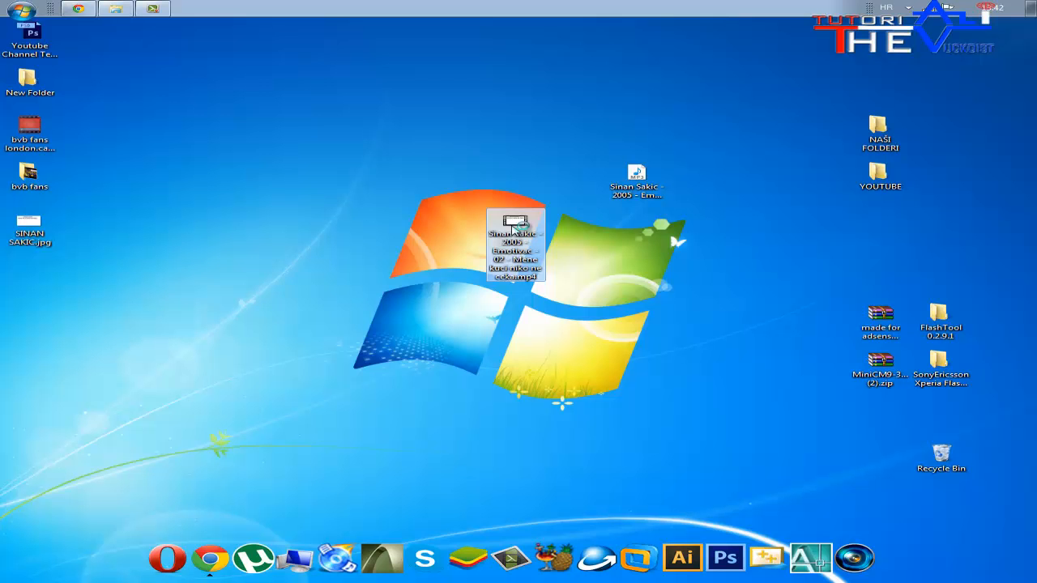
double_click(536, 275)
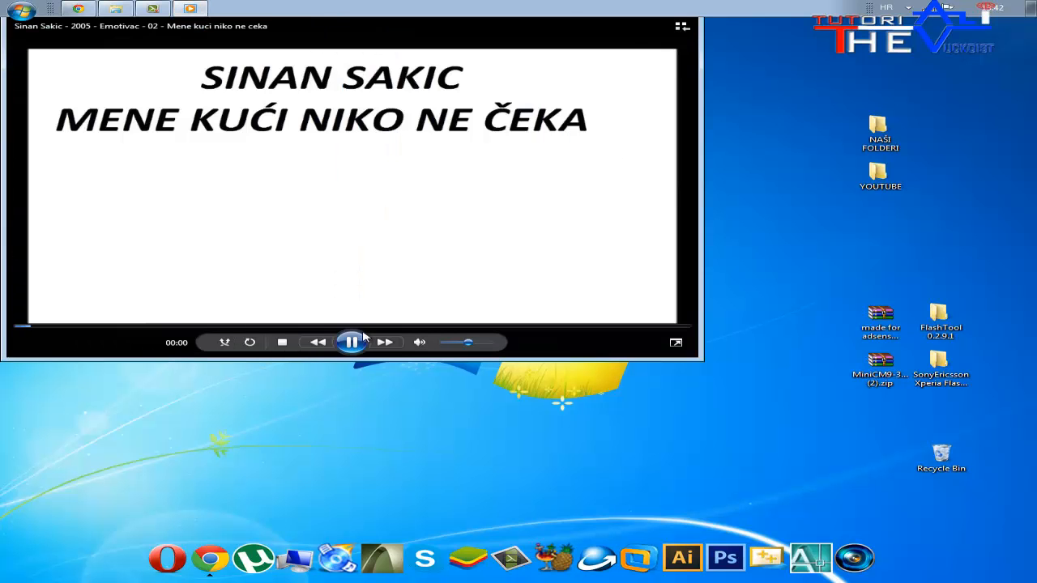
click(350, 344)
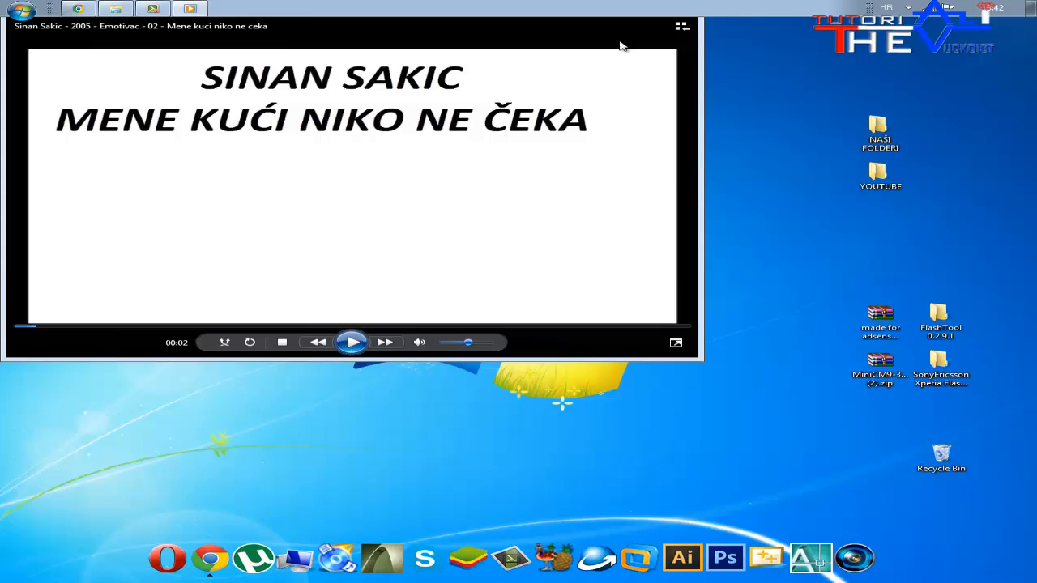
right_click(190, 9)
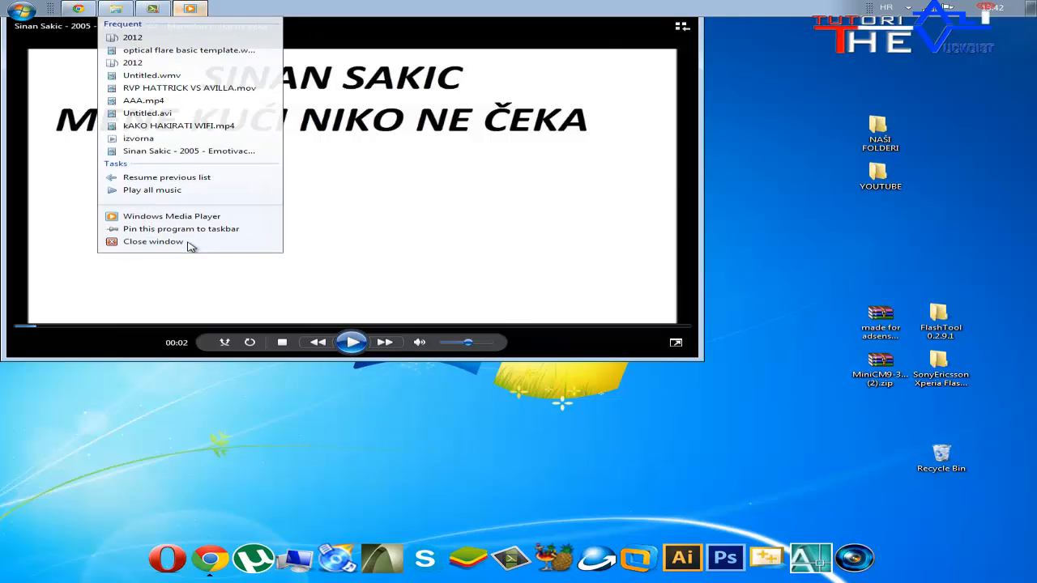
click(190, 243)
Switch to the YouTube channel page in Chrome and try to open the account menu.
click(81, 9)
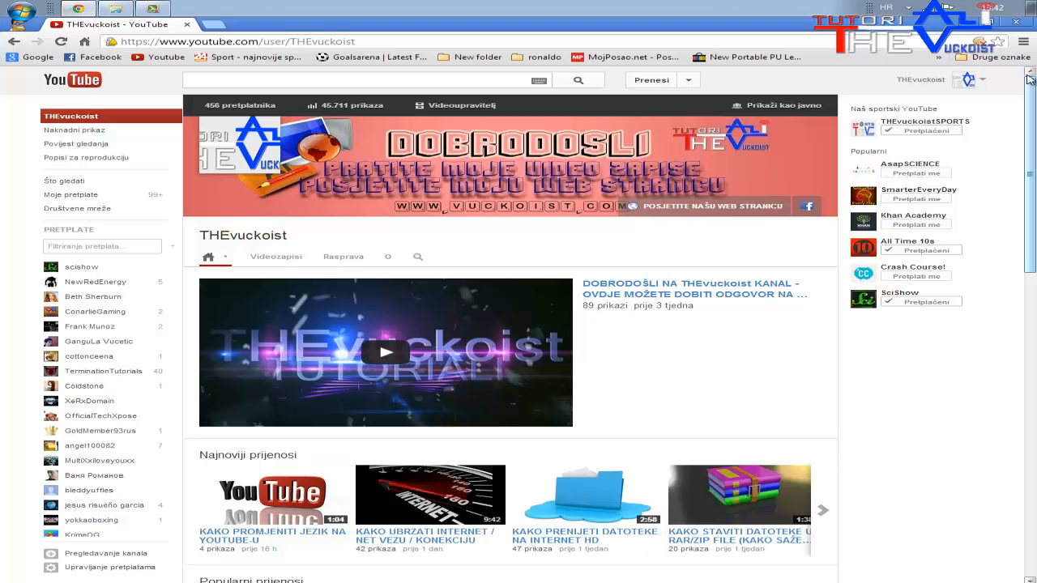
click(982, 80)
click(982, 80)
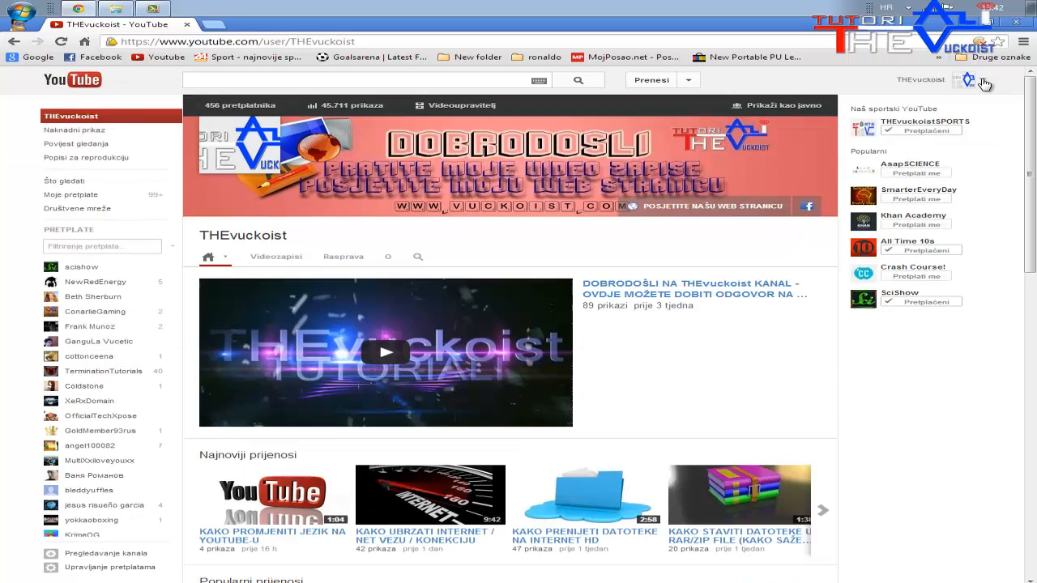
click(982, 80)
click(983, 80)
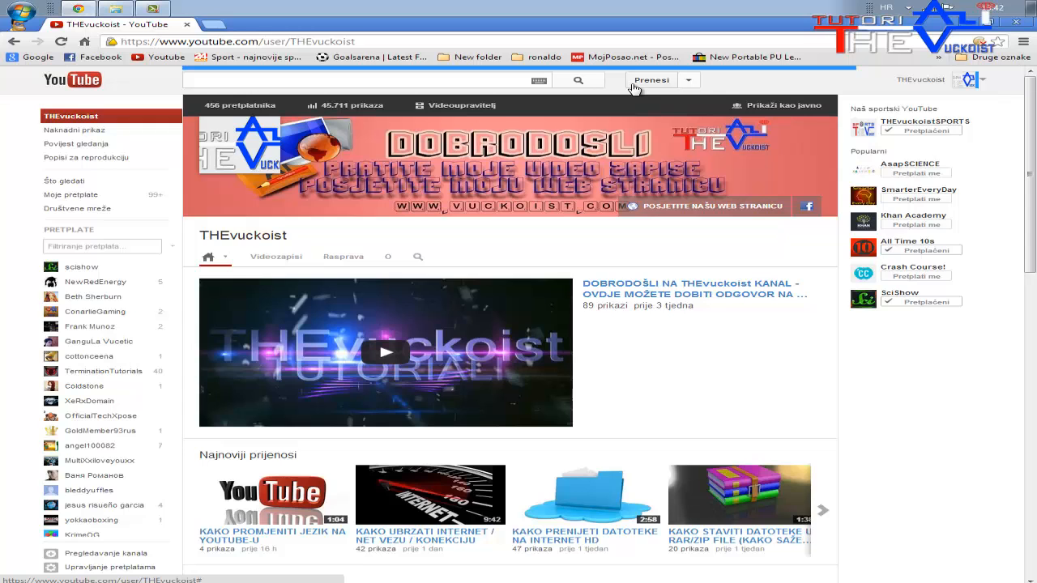
mouse_move(1030, 196)
mouse_down()
mouse_move(1034, 389)
mouse_move(1033, 194)
mouse_up()
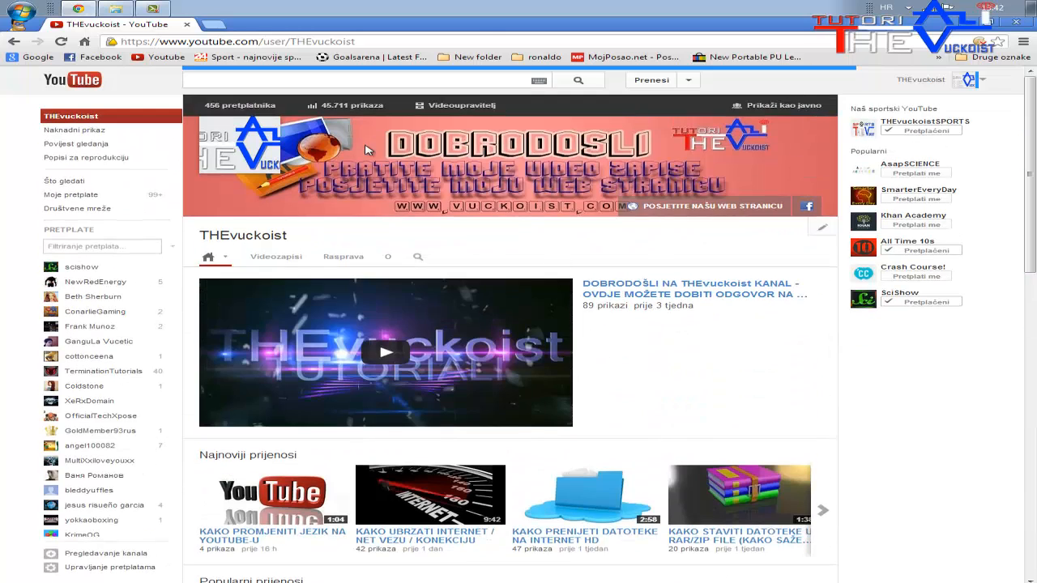